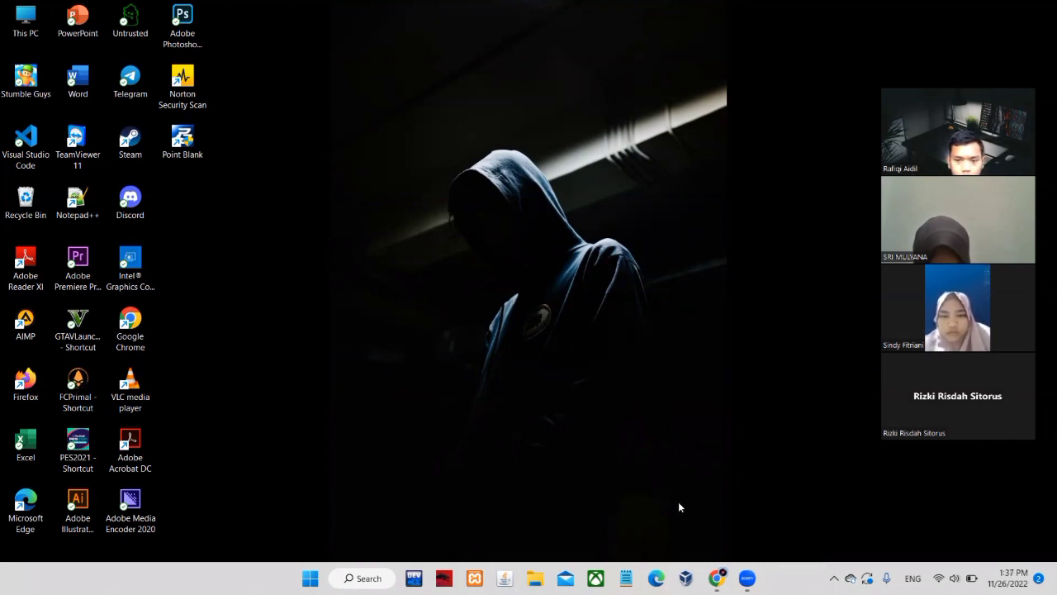
Close the 'Post Peserta - Zoom' Chrome window and select the Google Chrome desktop shortcut
mouse_move(717, 578)
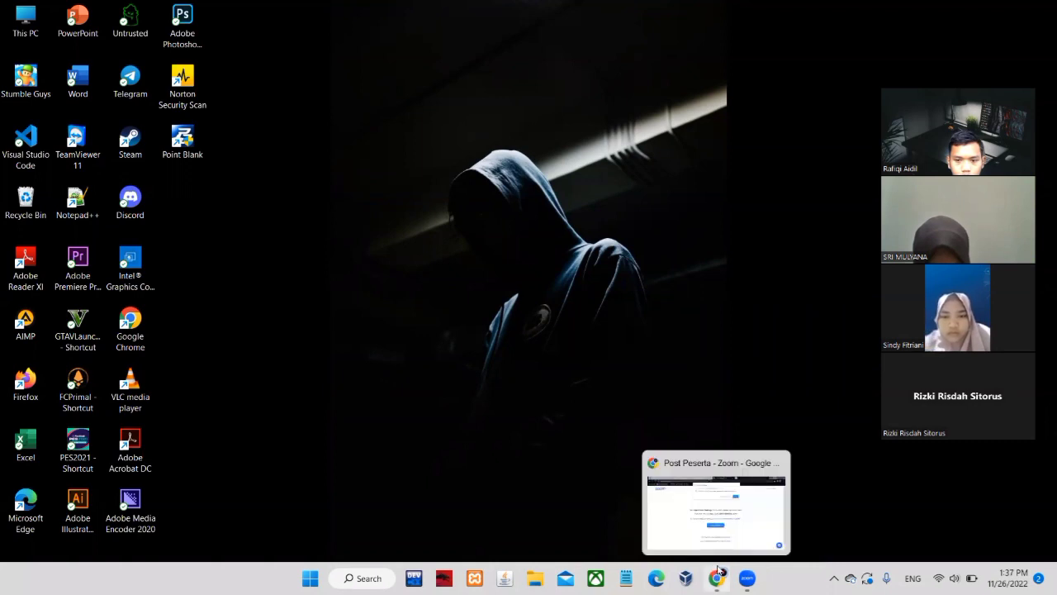
left_click(776, 463)
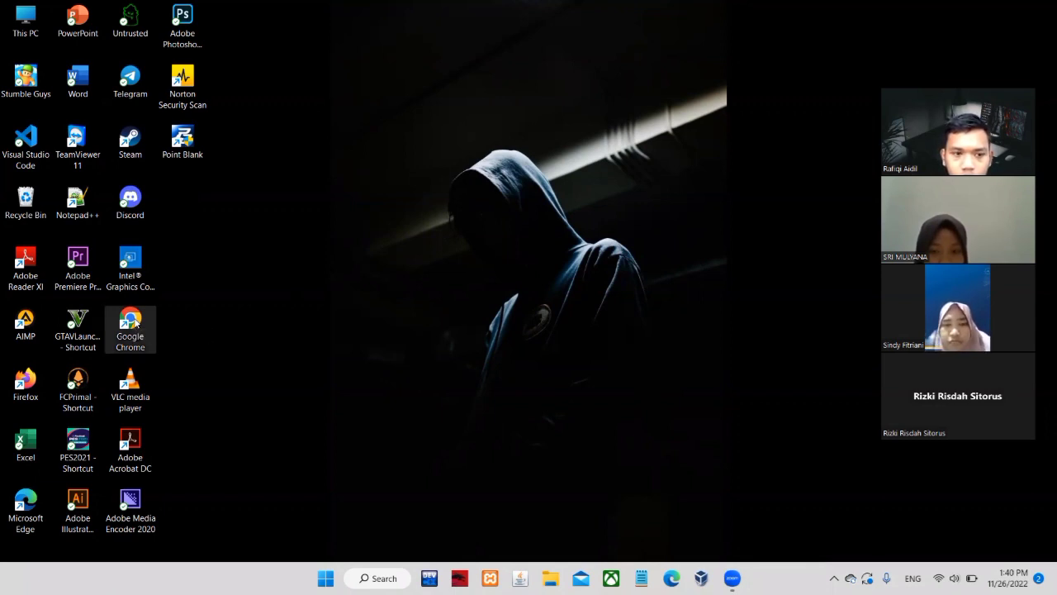
left_click(136, 322)
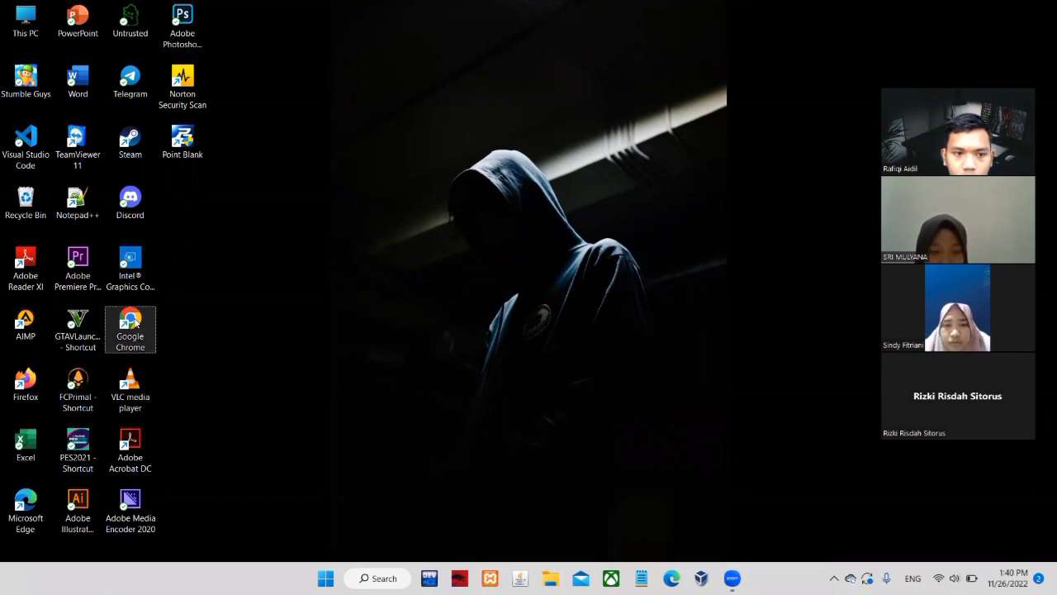
Launch Chrome under your own profile, maximize it, and search Google for 'virtualbox'
double_click(136, 322)
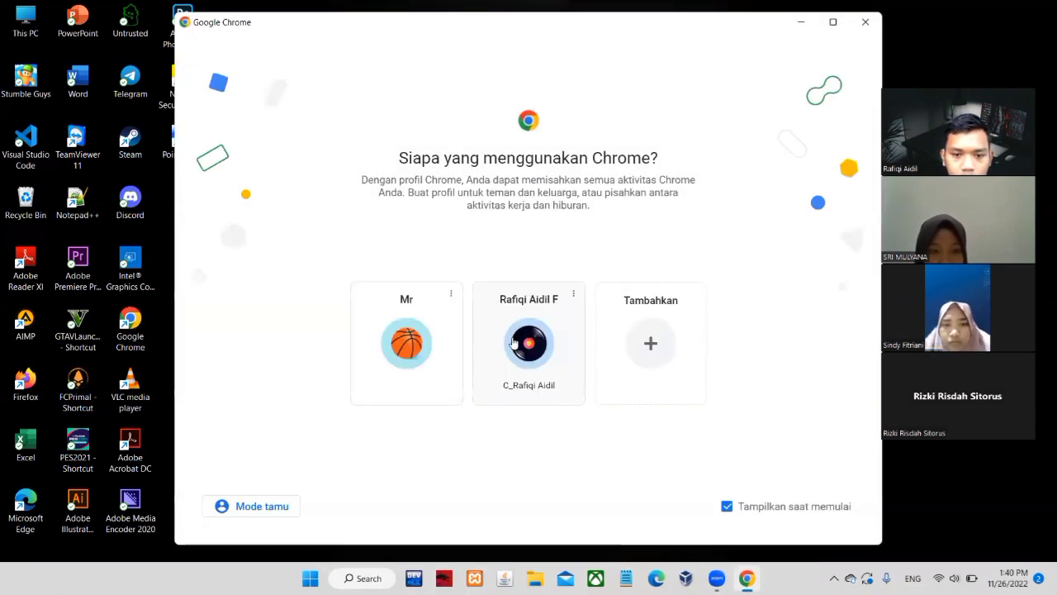
left_click(512, 343)
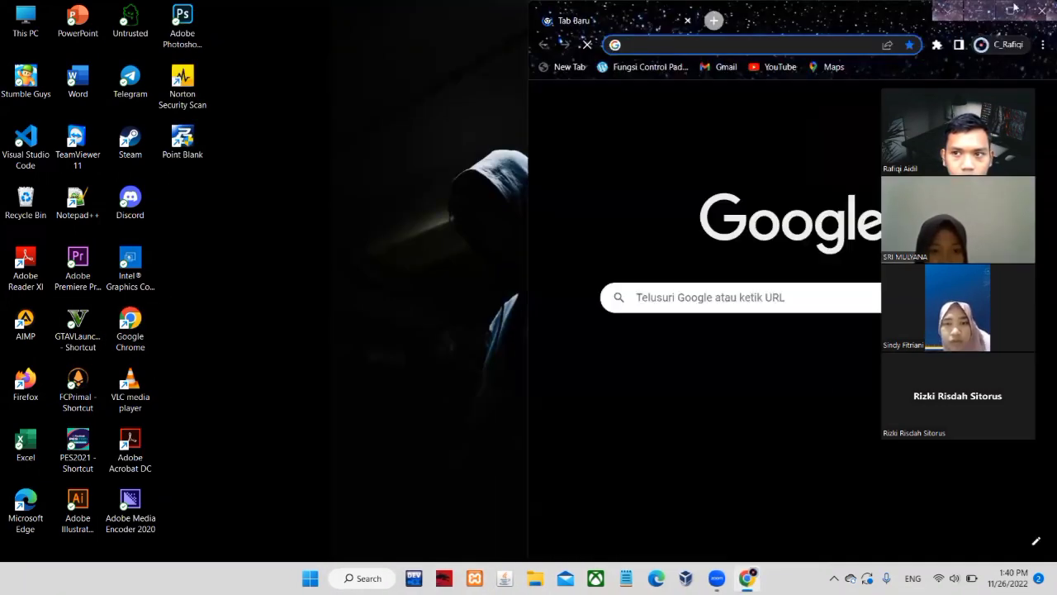
left_click(1011, 9)
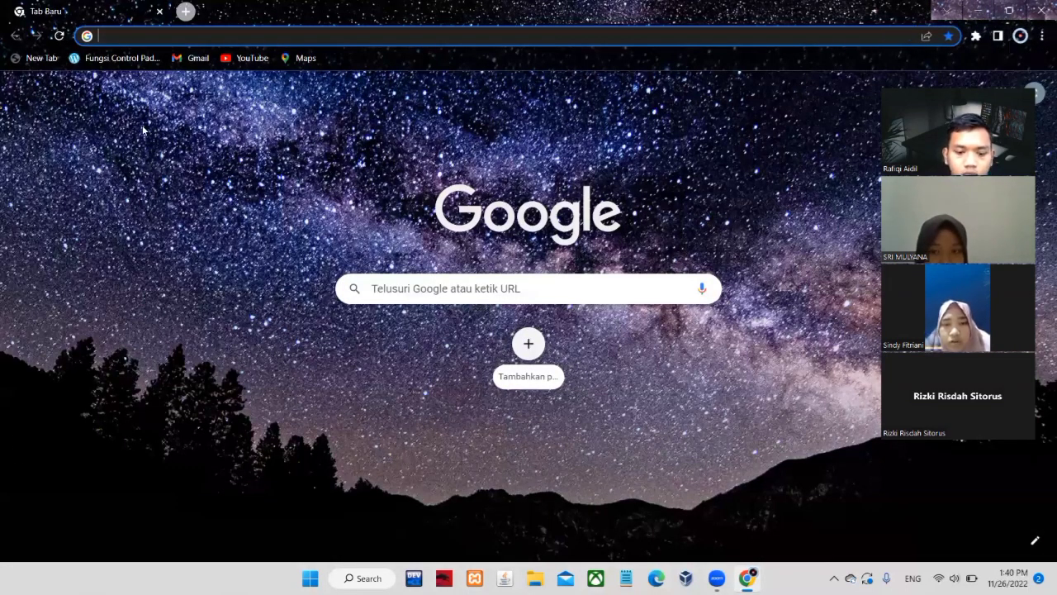
type("virtua")
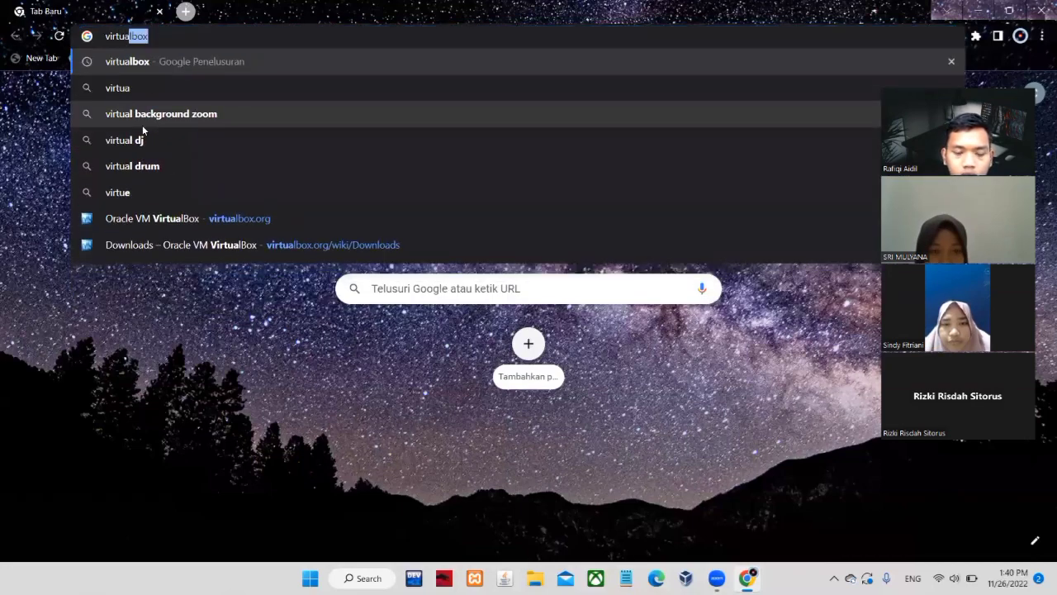
type("lbox")
key("Return")
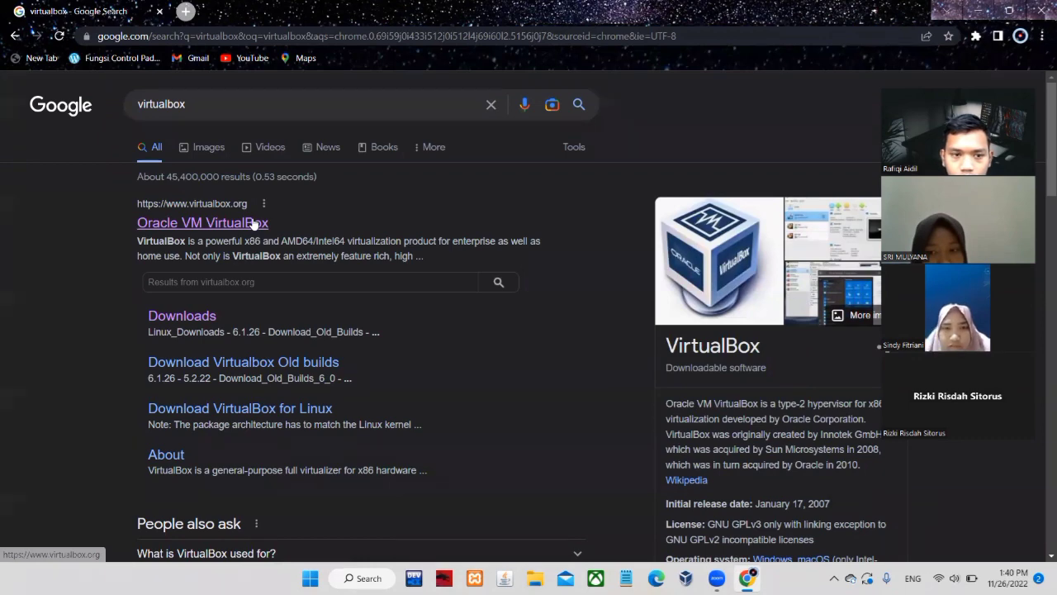
Open virtualbox.org and go to the VirtualBox 7.0.4 download page, locating the Windows hosts entry
left_click(254, 223)
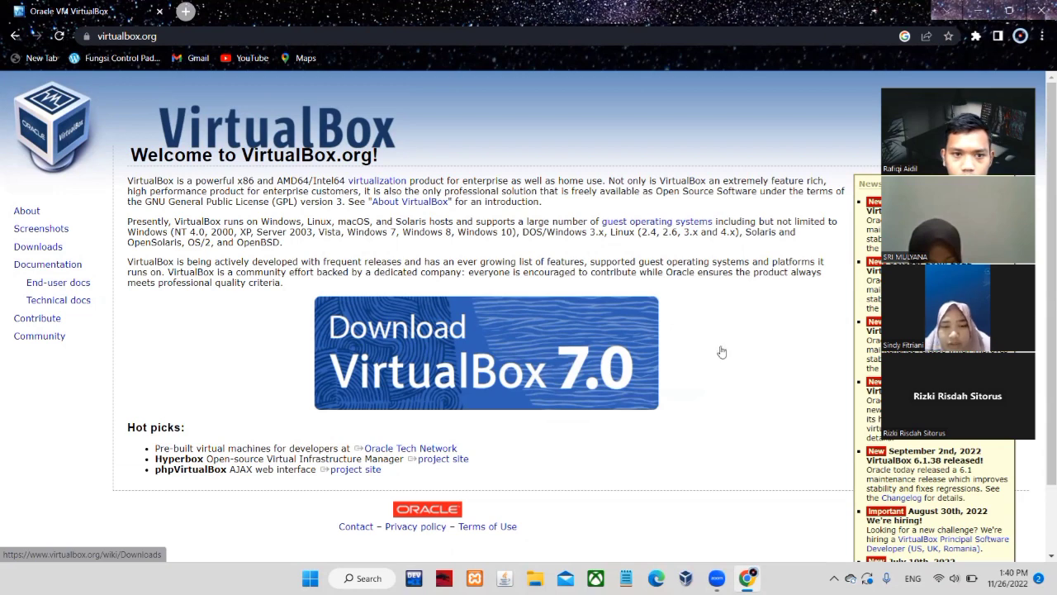
left_click(429, 338)
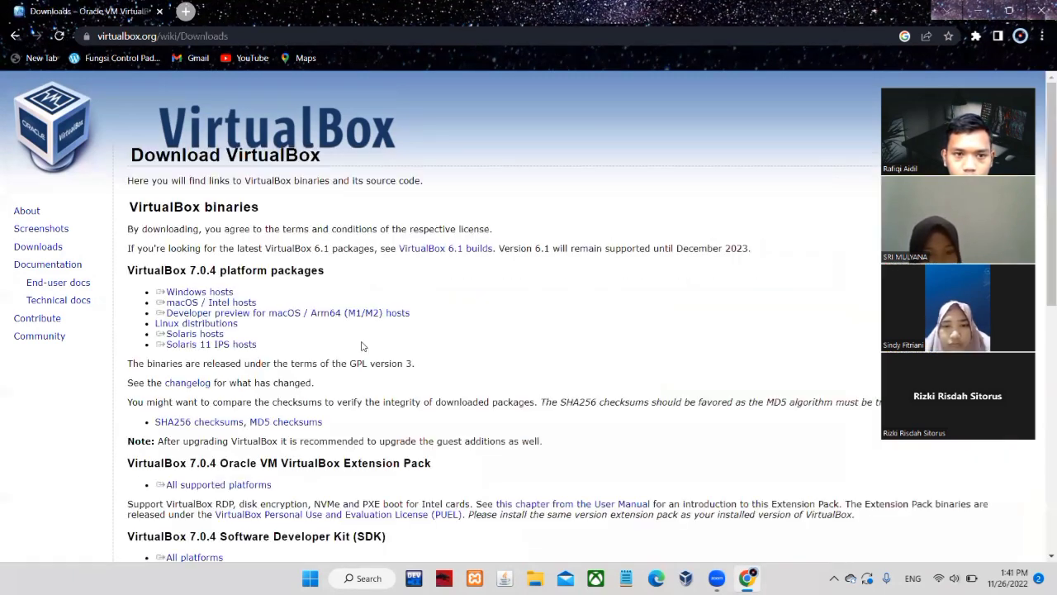
triple_click(281, 313)
triple_click(232, 293)
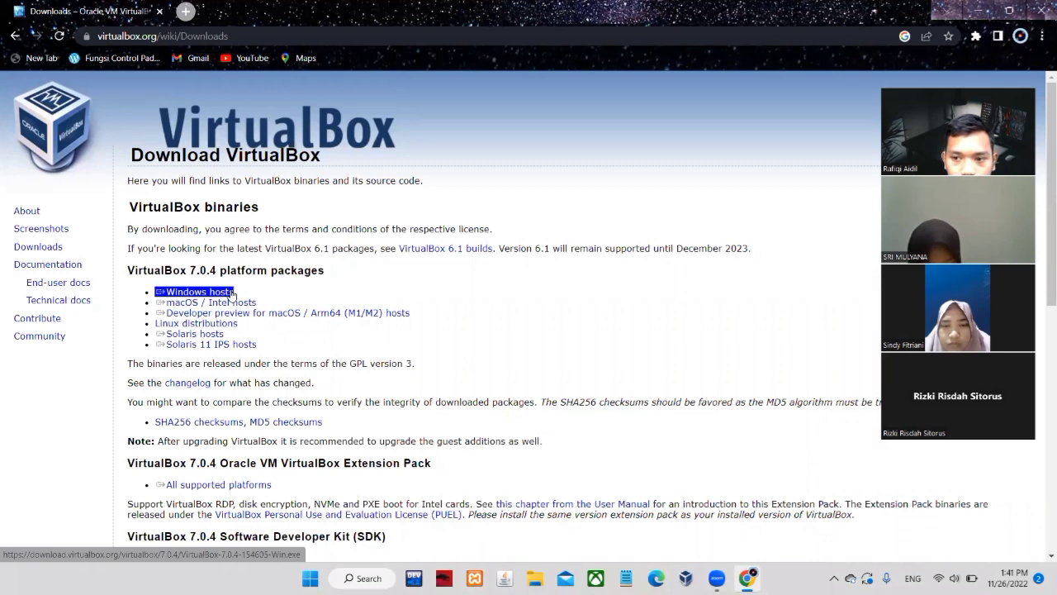
left_click(255, 293)
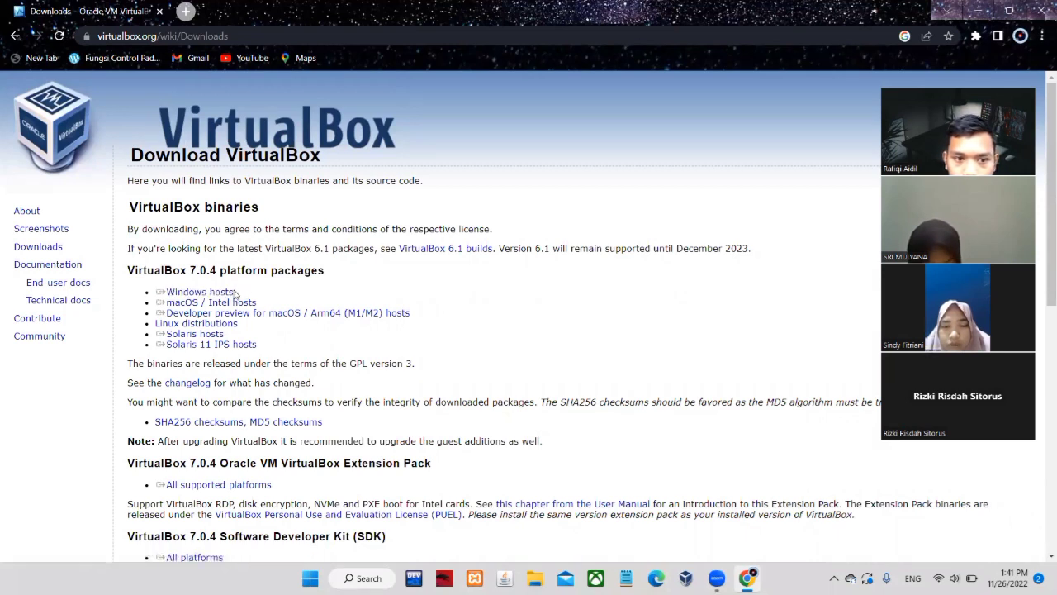
triple_click(235, 293)
left_click(308, 299)
triple_click(230, 293)
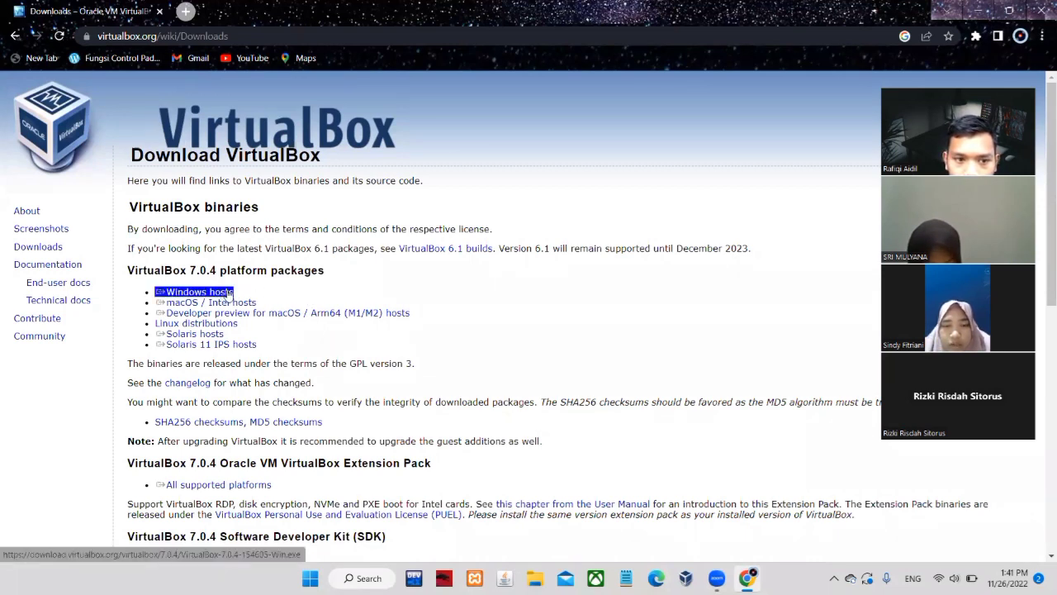
left_click(239, 294)
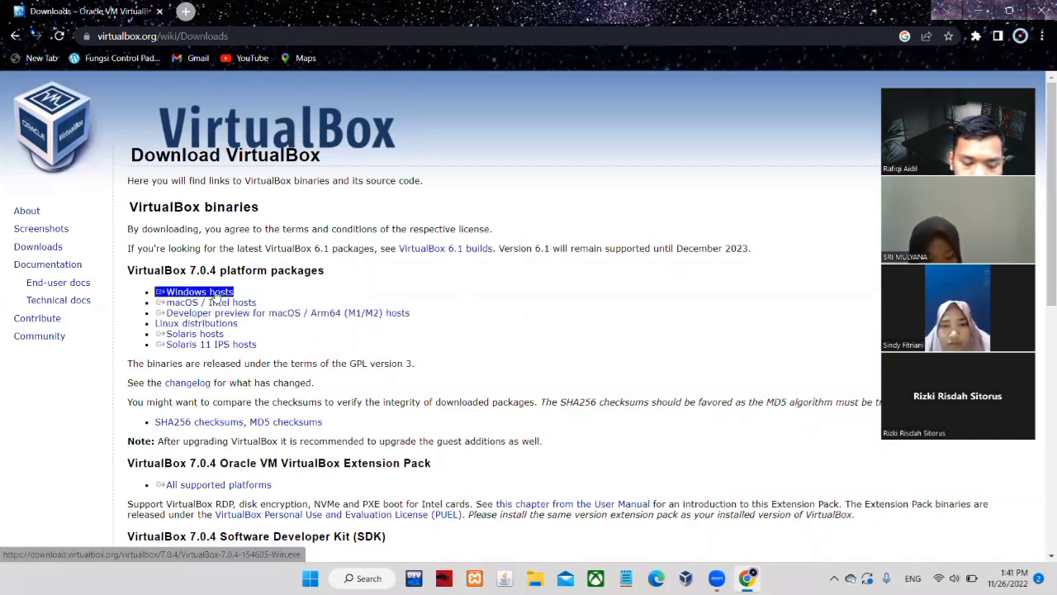
Request the Windows hosts installer, cancel its Save As dialog, and switch to VirtualBox Manager
left_click(216, 293)
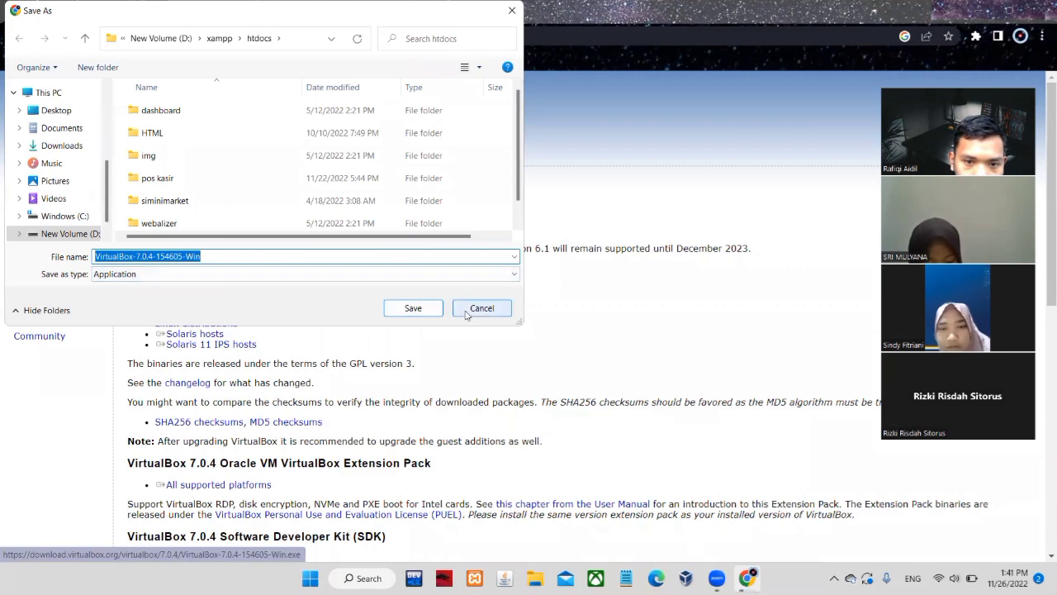
left_click(467, 310)
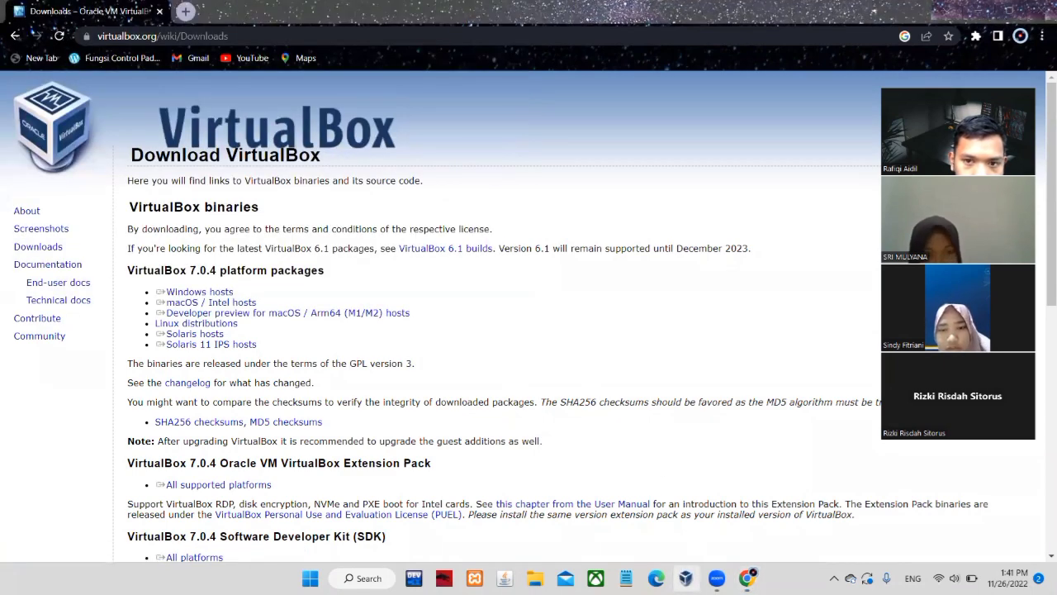
left_click(686, 578)
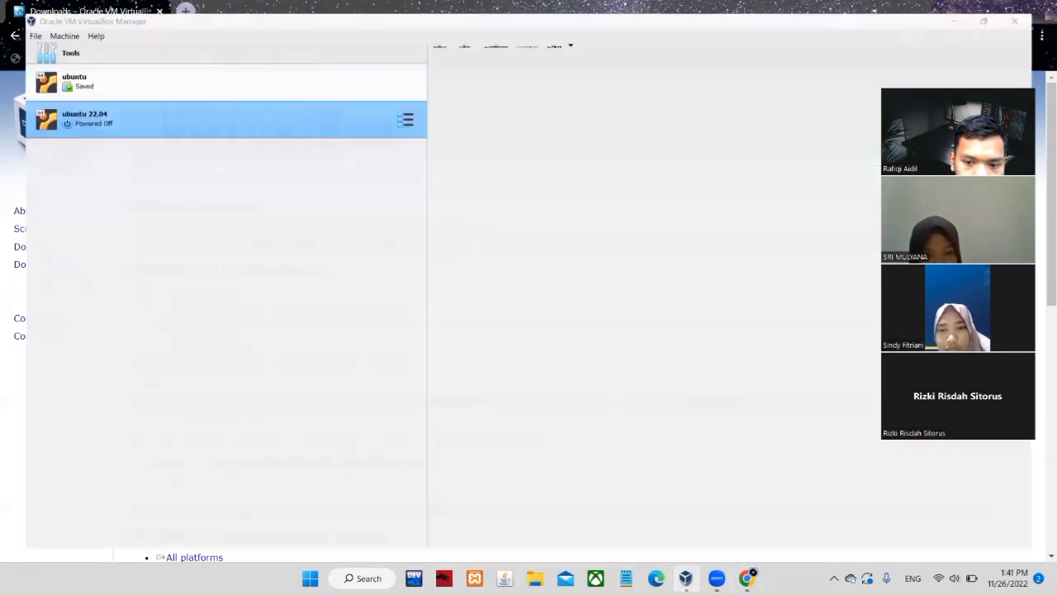
Check the virtual hard disks in Virtual Media Manager, then open a new Chrome tab
left_click(169, 56)
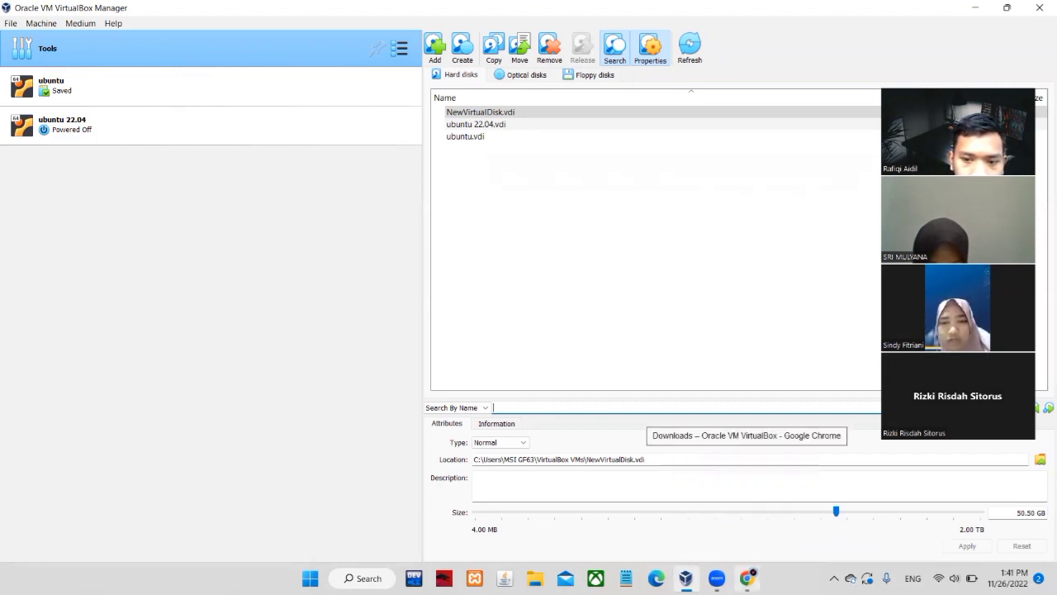
left_click(747, 495)
left_click(187, 11)
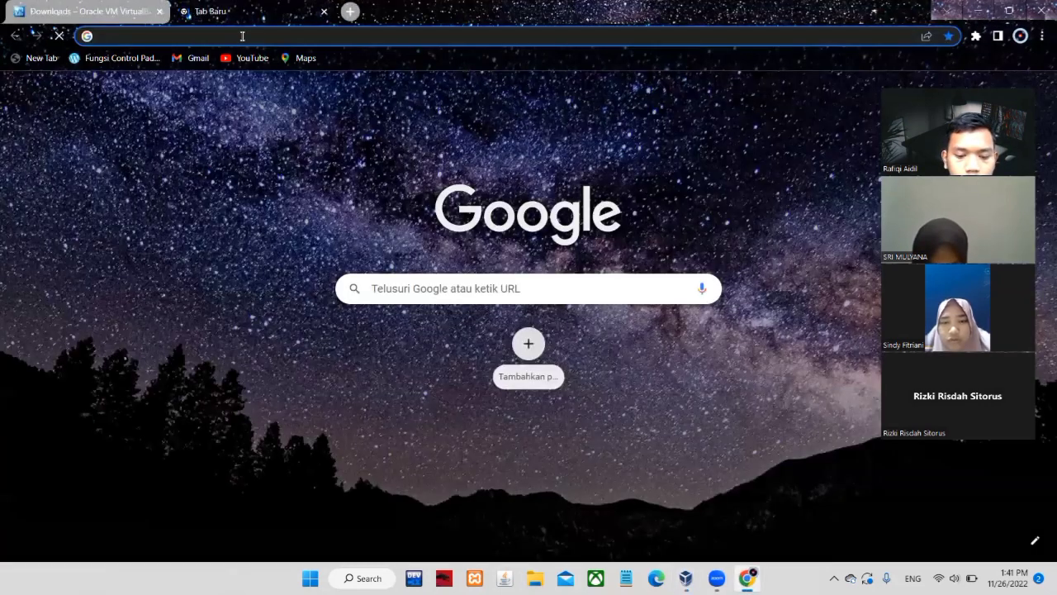
Search Google for 'ubuntu' and open the 'Ubuntu: Enterprise Open Source and Linux' result
type("ubuntu")
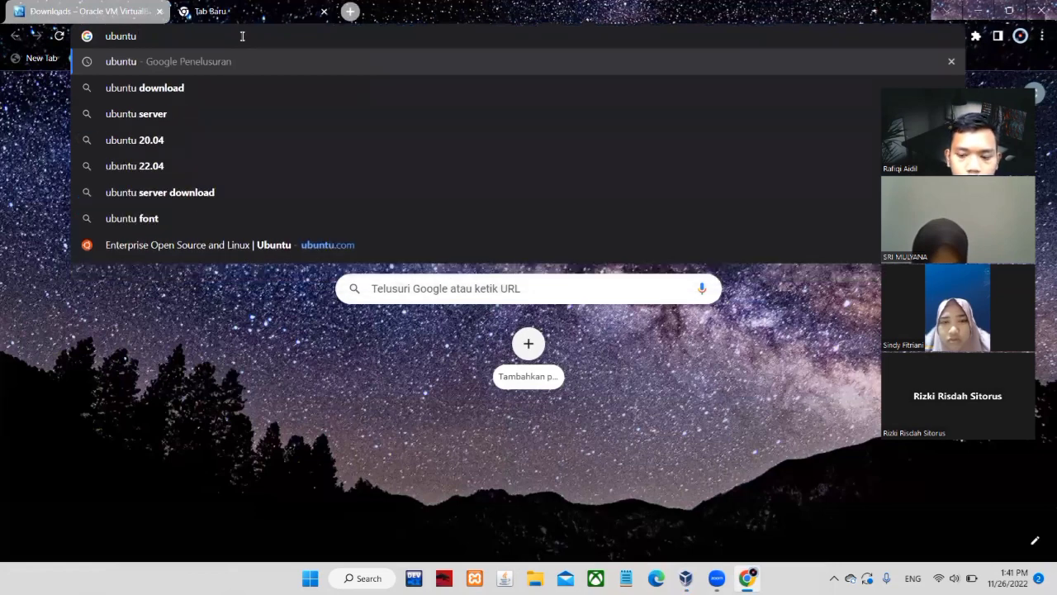
key("Return")
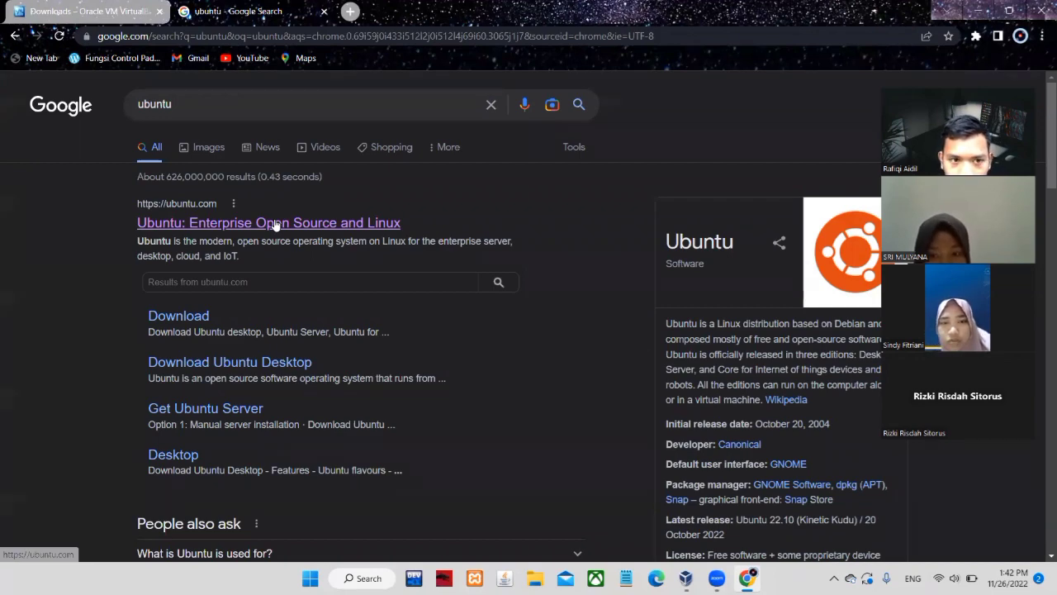
left_click(275, 223)
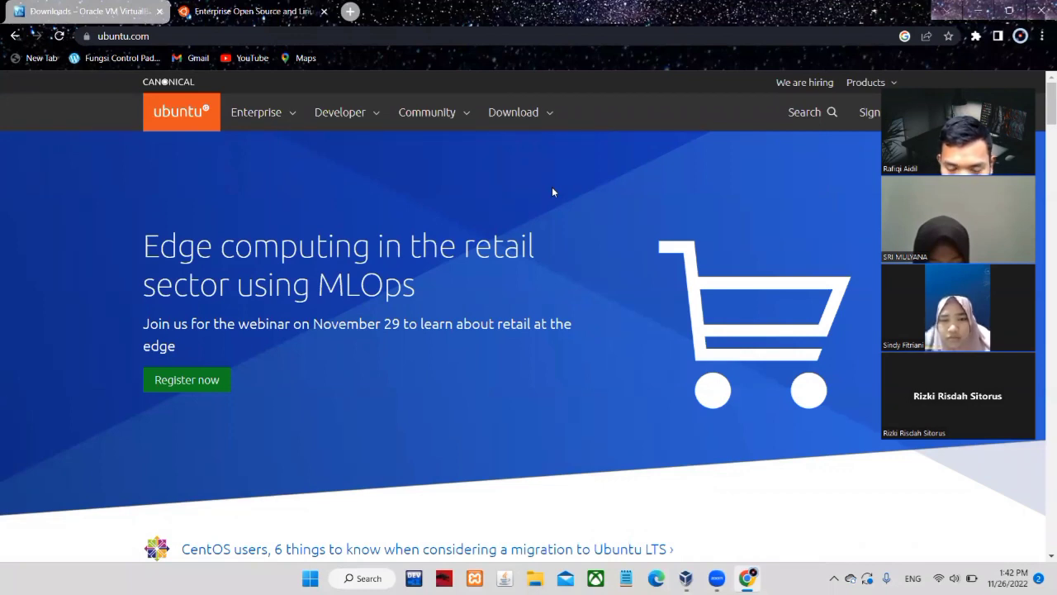
Request the Ubuntu Desktop 22.04 LTS download, cancel saving the ISO, and return to VirtualBox Manager
left_click(527, 112)
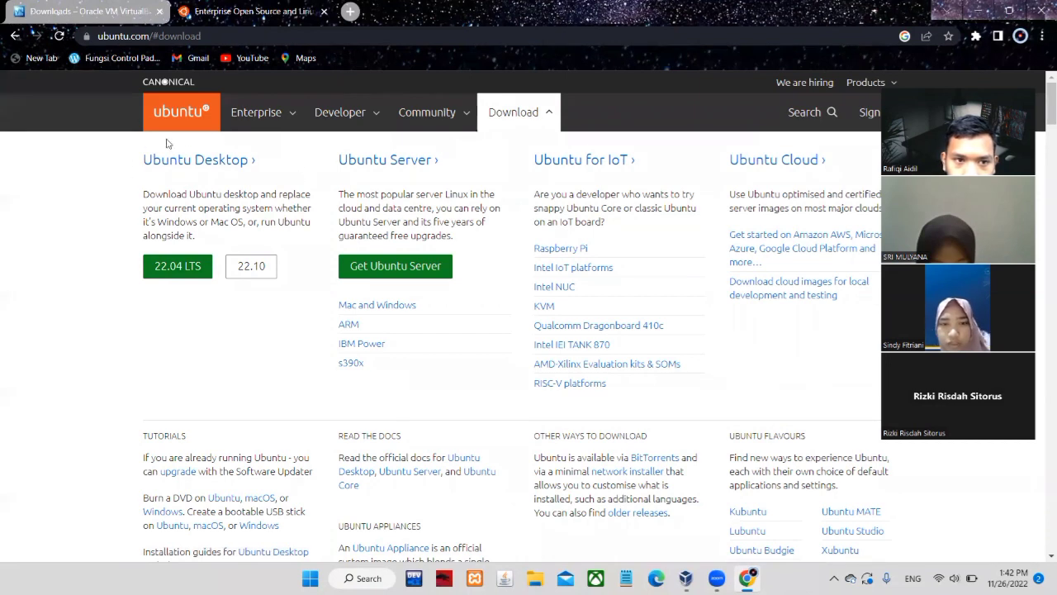
left_click(174, 272)
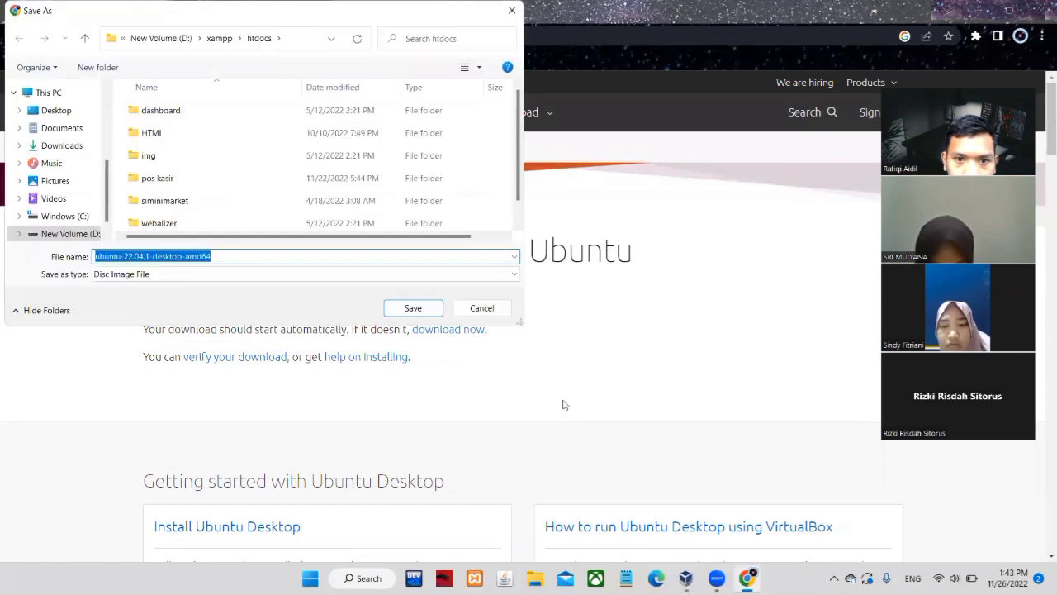
left_click(478, 306)
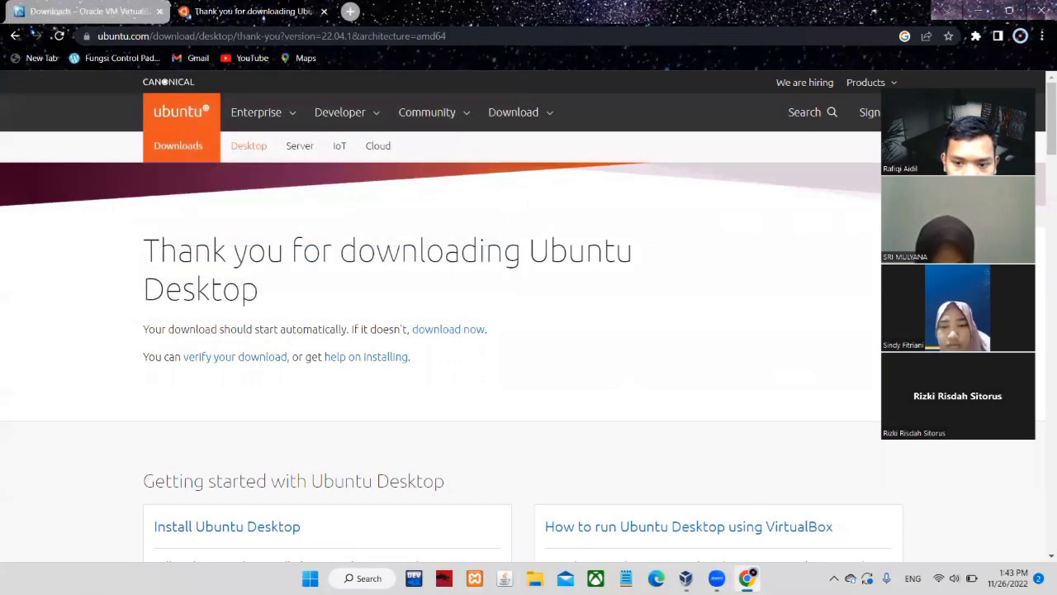
left_click(685, 578)
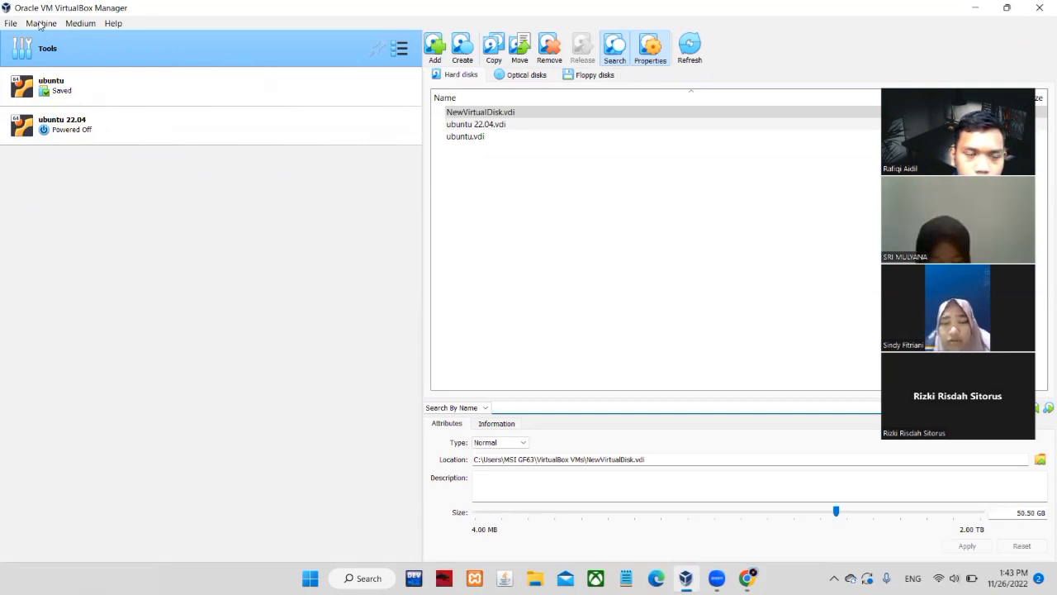
Start a new virtual machine via Machine > New and name it 'ubuntu 22.04'
left_click(39, 25)
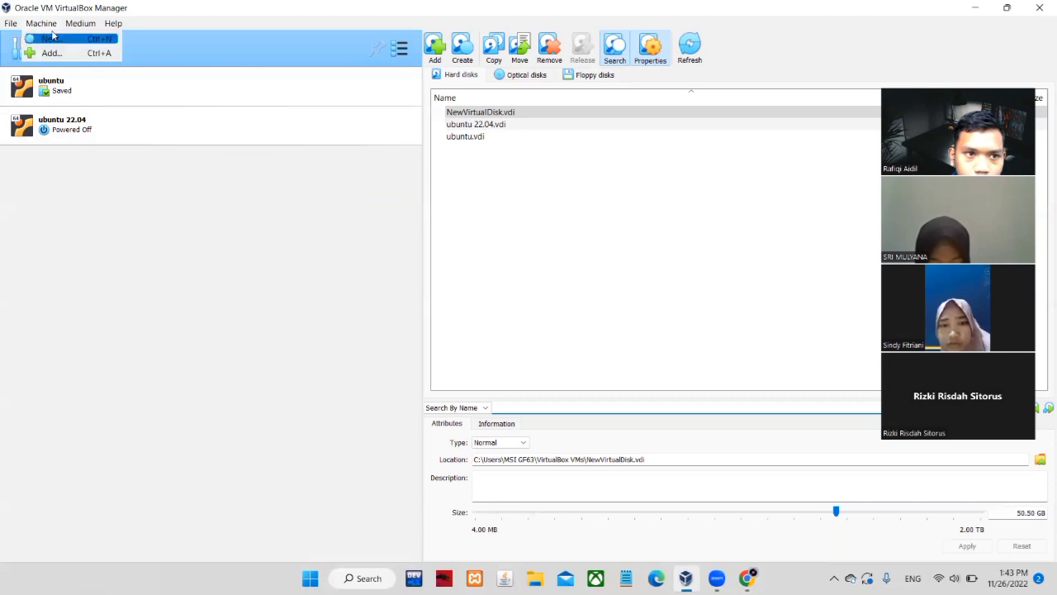
left_click(43, 38)
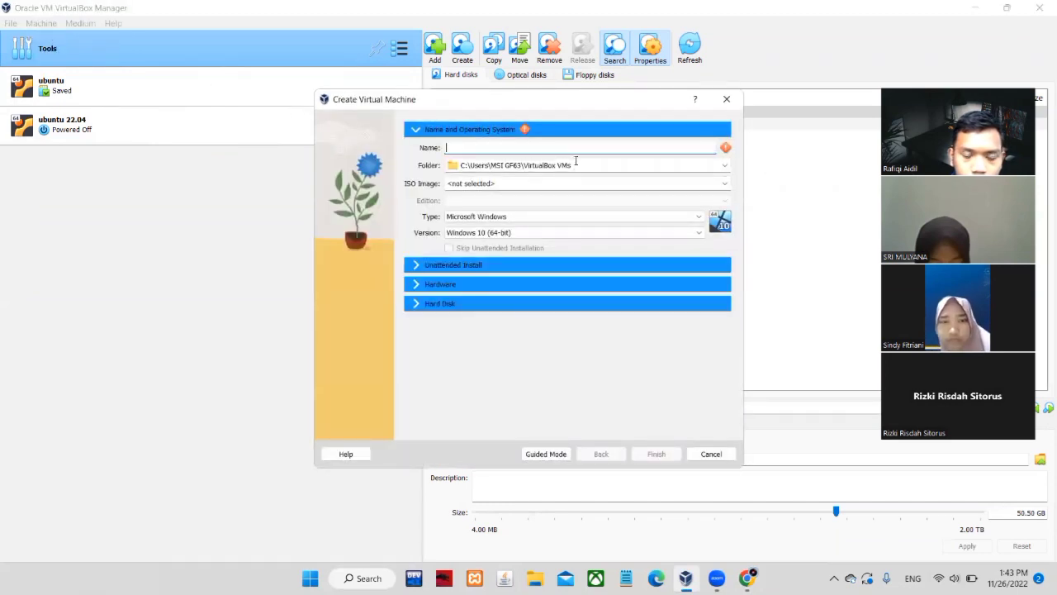
type("u")
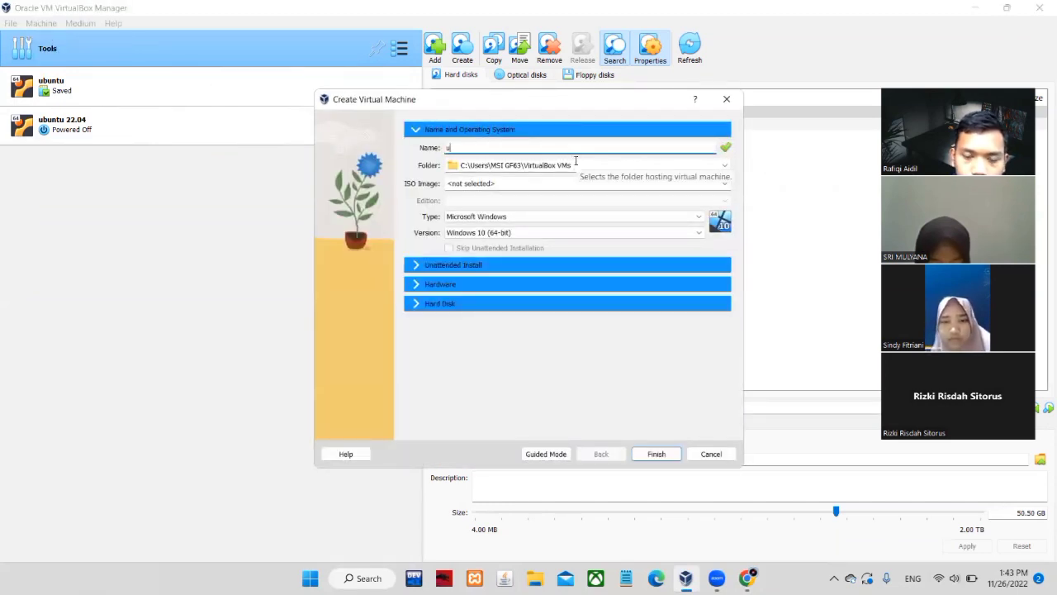
key("BackSpace")
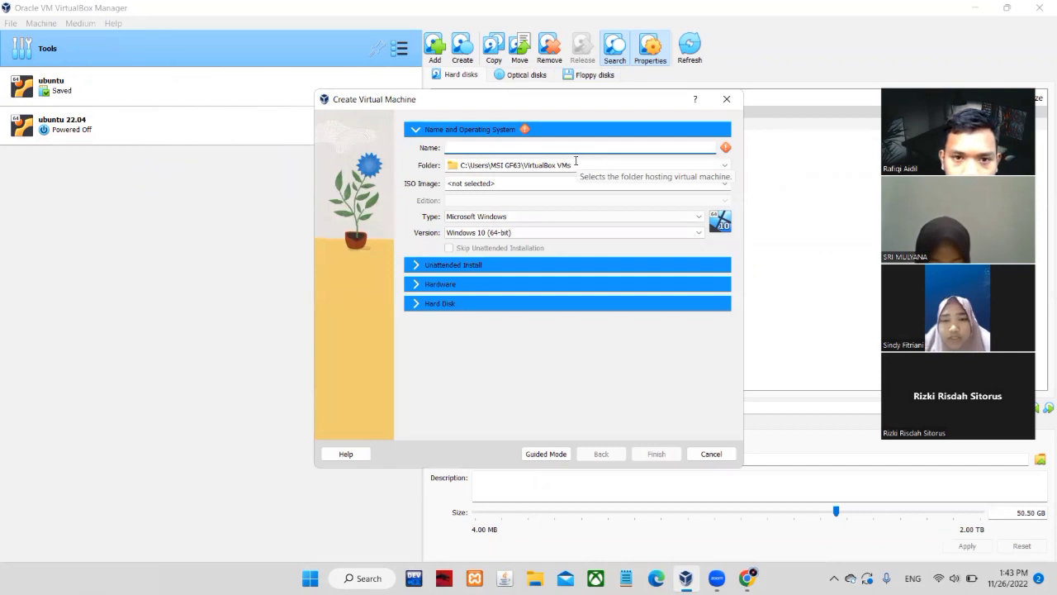
type("ubuntu")
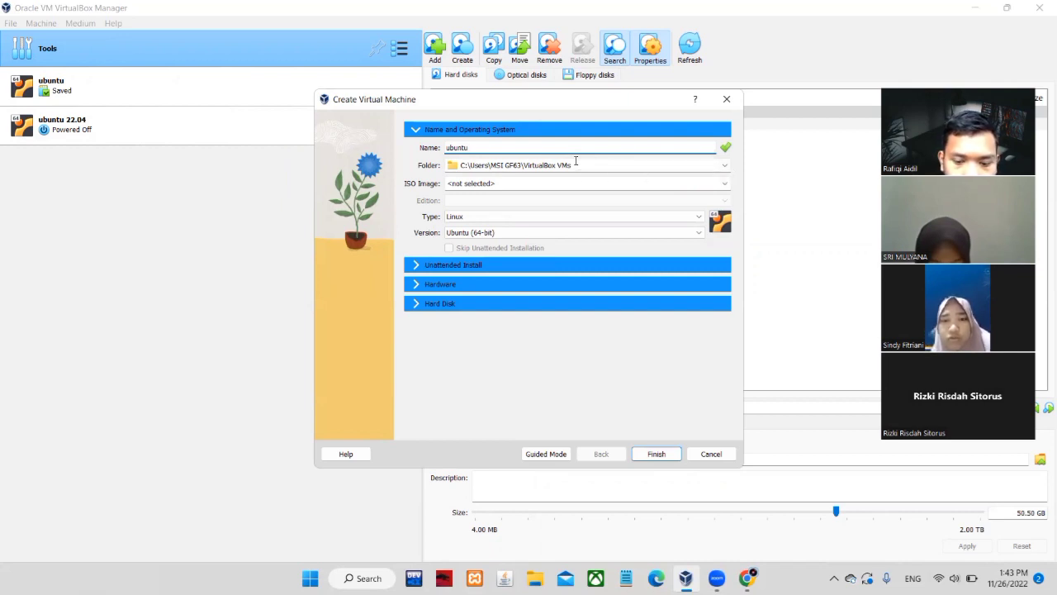
type("22.")
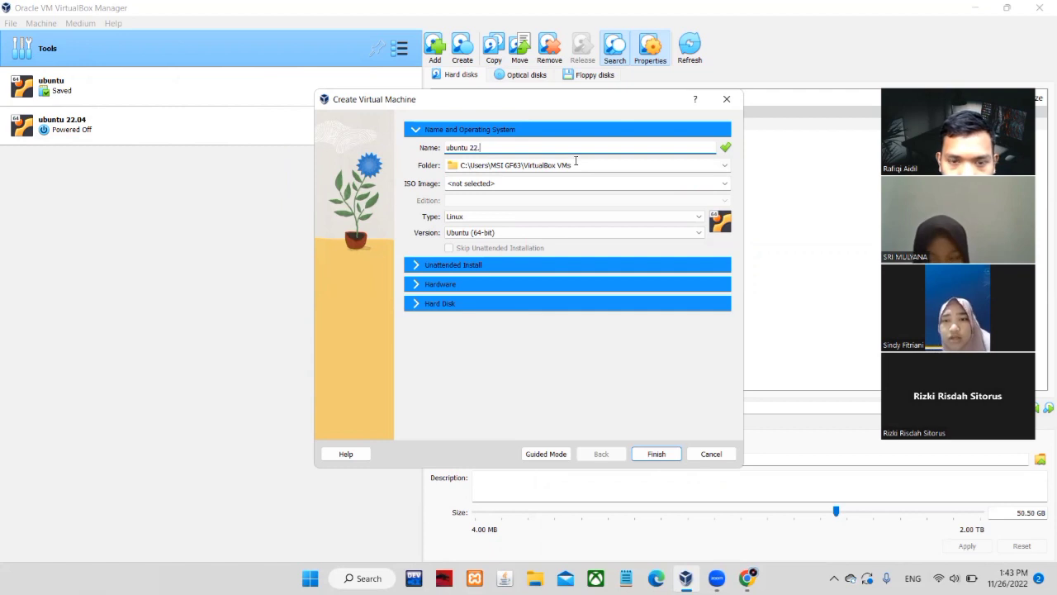
type("04")
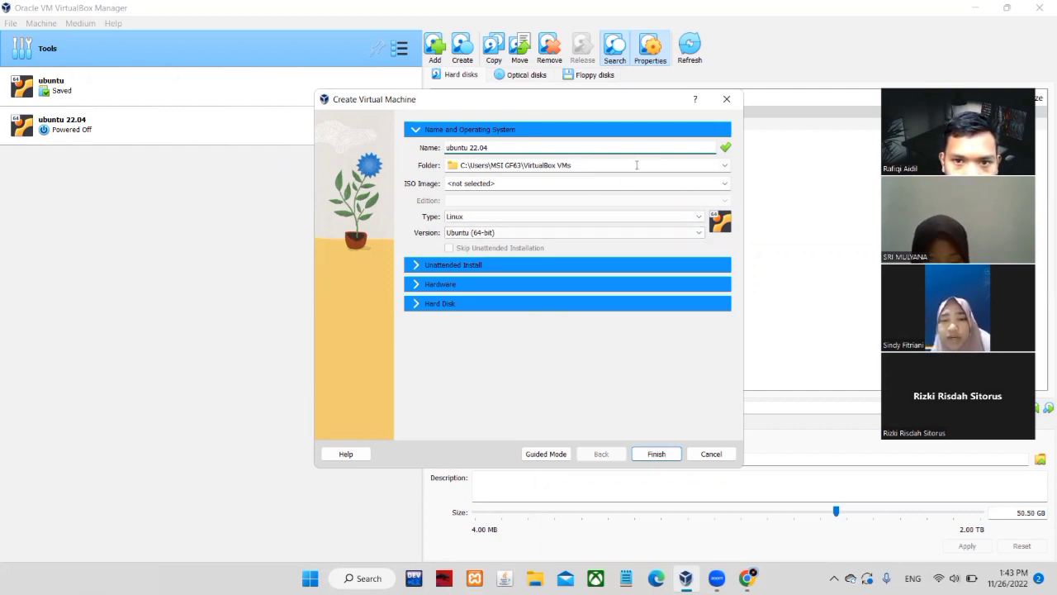
Keep the default folder, Type Linux and Version Ubuntu (64-bit), then Finish
left_click(725, 165)
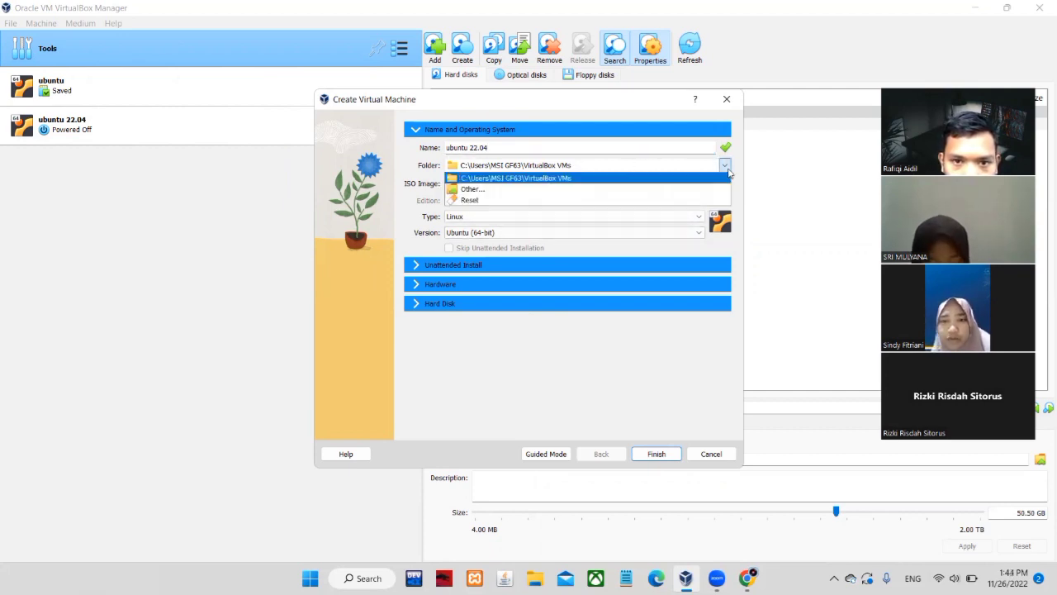
left_click(656, 178)
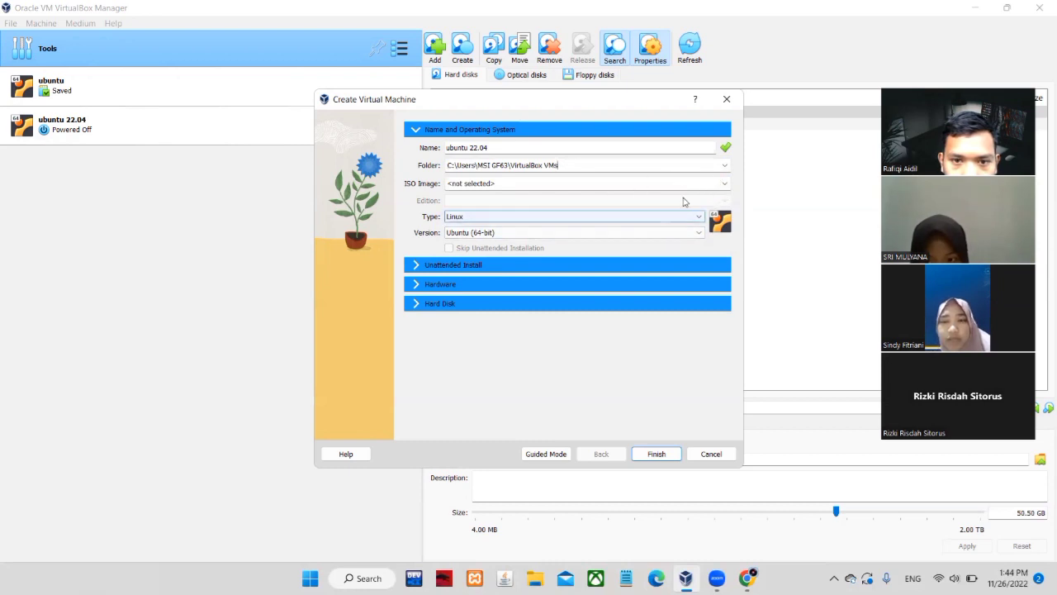
left_click(698, 219)
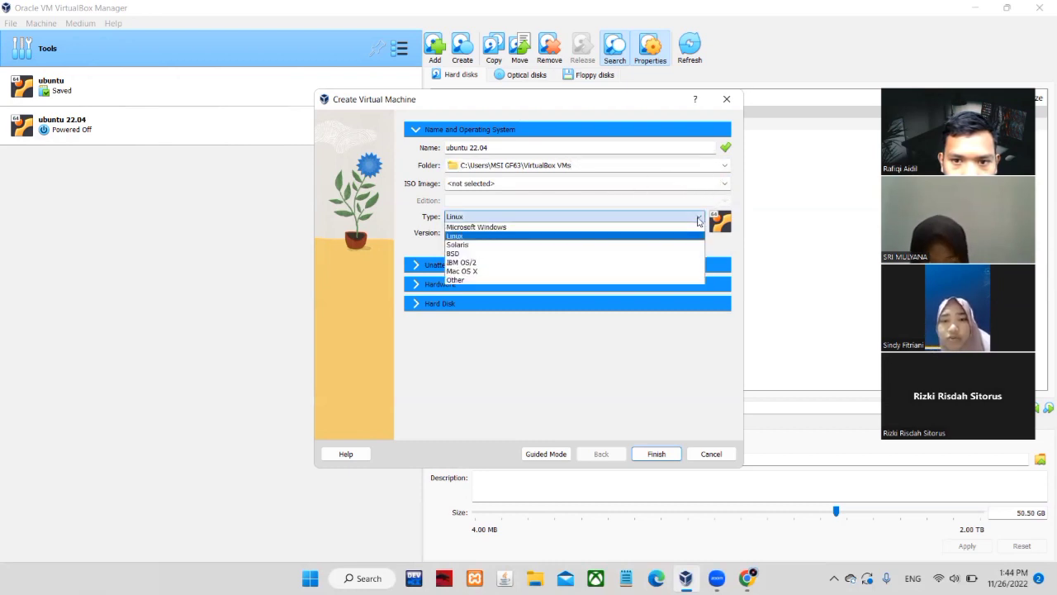
left_click(692, 236)
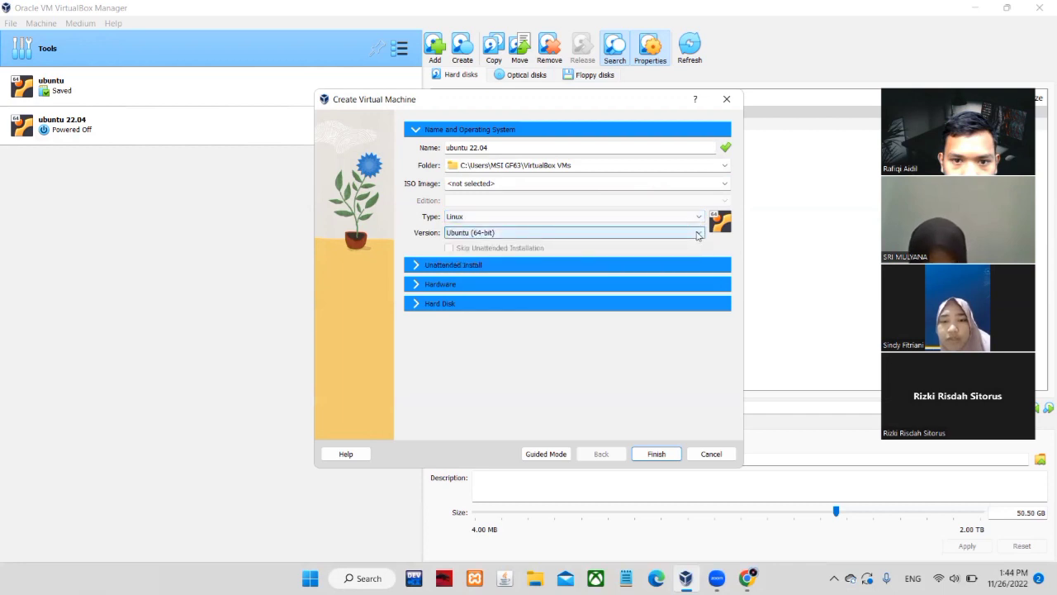
left_click(696, 232)
left_click(628, 322)
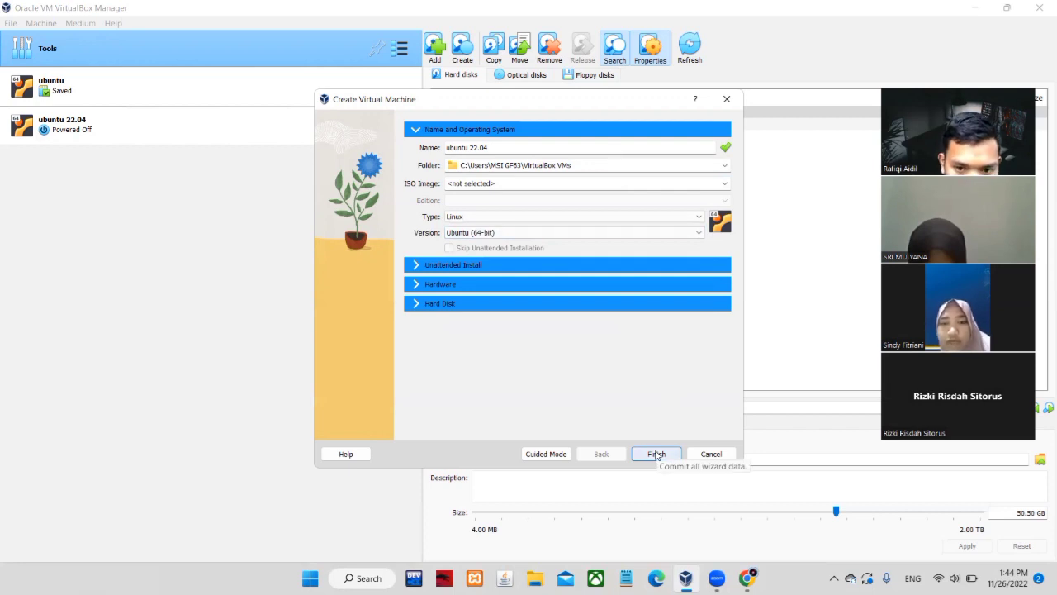
left_click(657, 454)
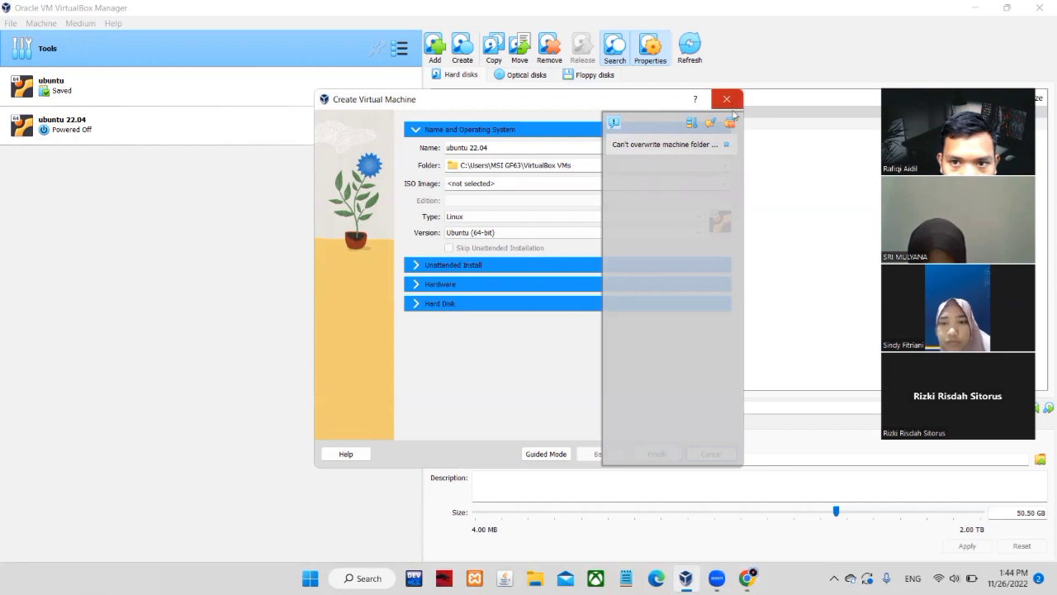
Expand the folder-overwrite error, close the wizard, and select the ubuntu 22.04 machine
left_click(727, 144)
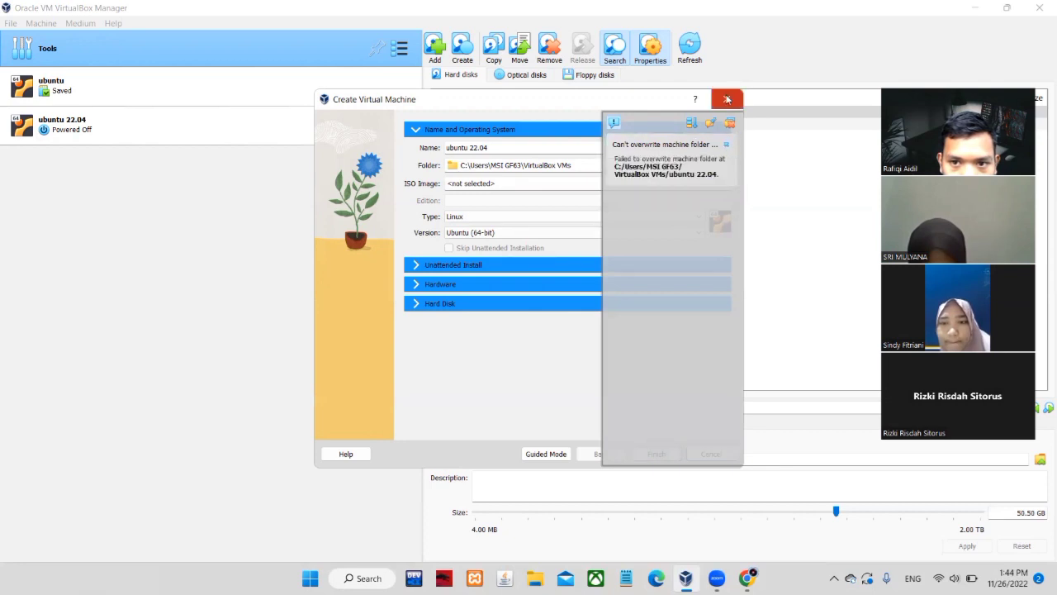
left_click(727, 99)
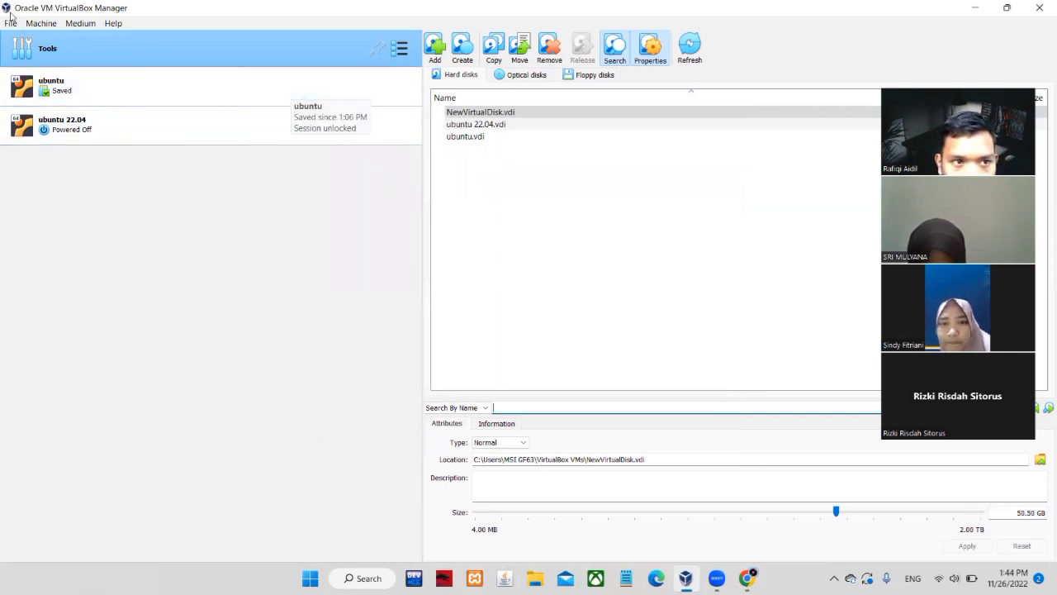
left_click(111, 129)
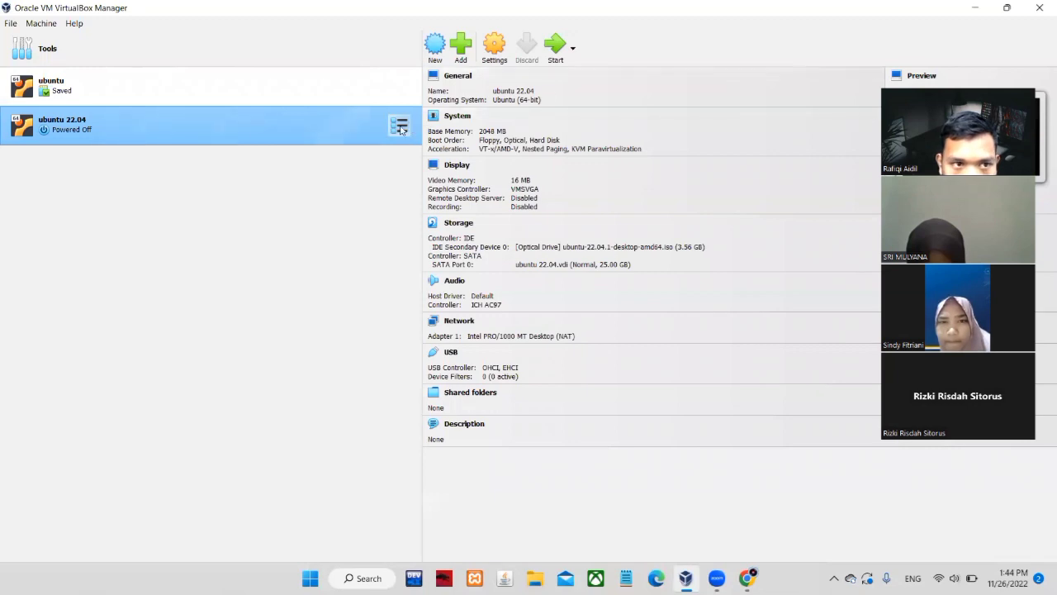
left_click(42, 24)
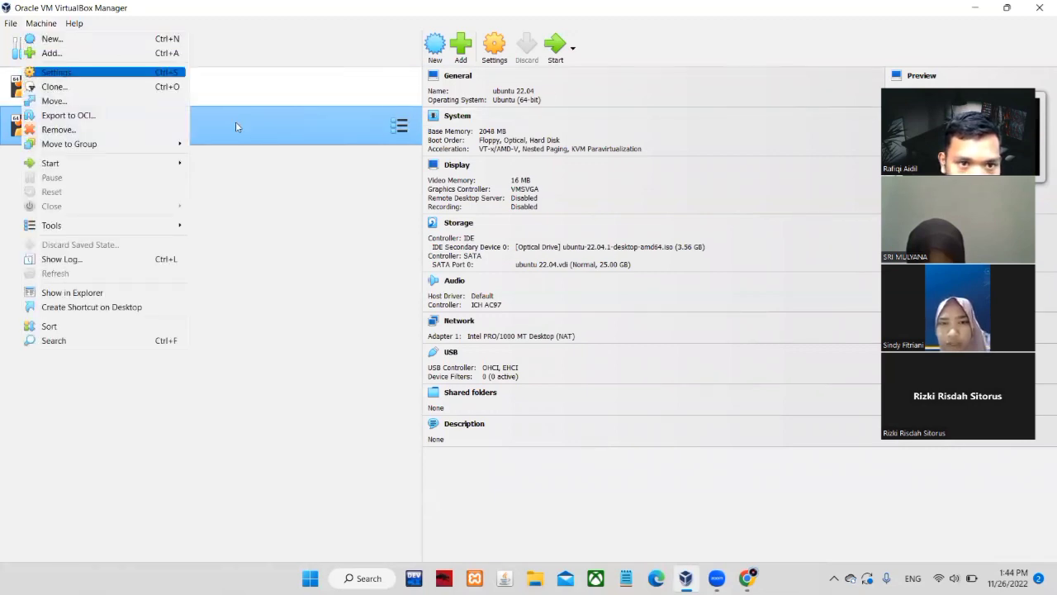
left_click(268, 190)
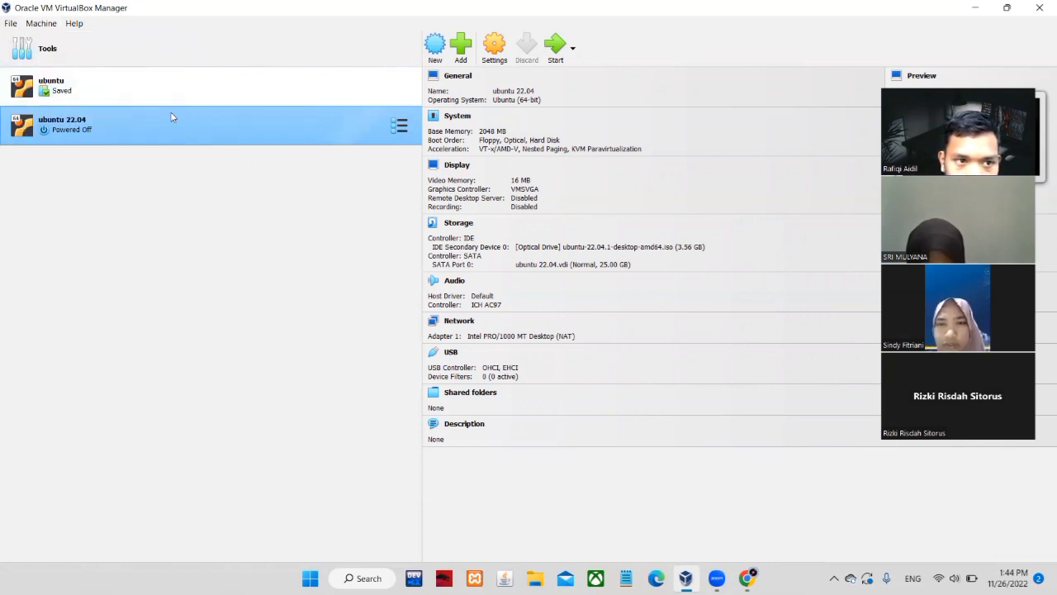
left_click(490, 50)
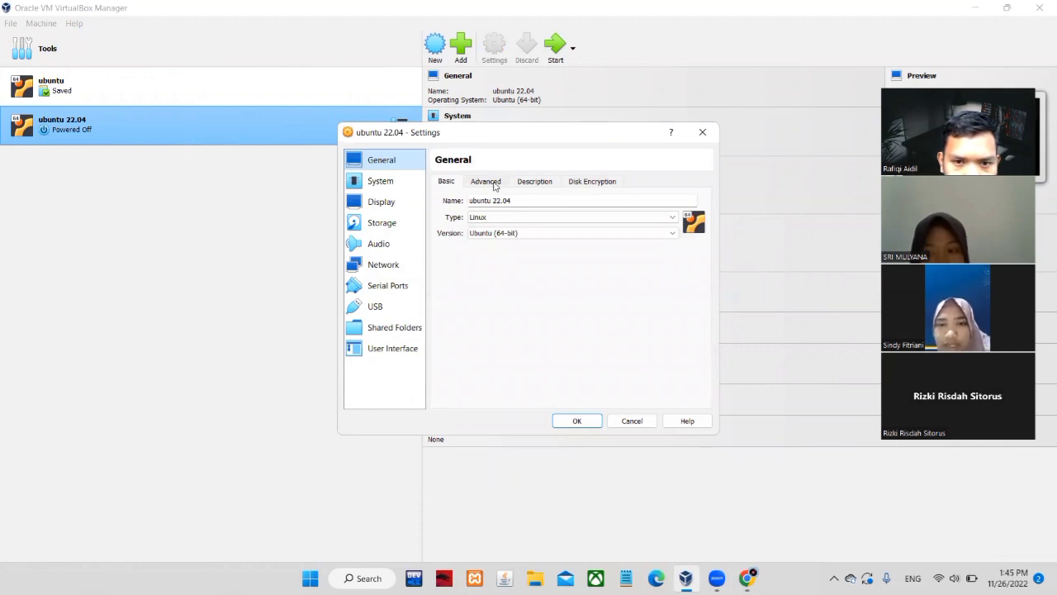
left_click(494, 185)
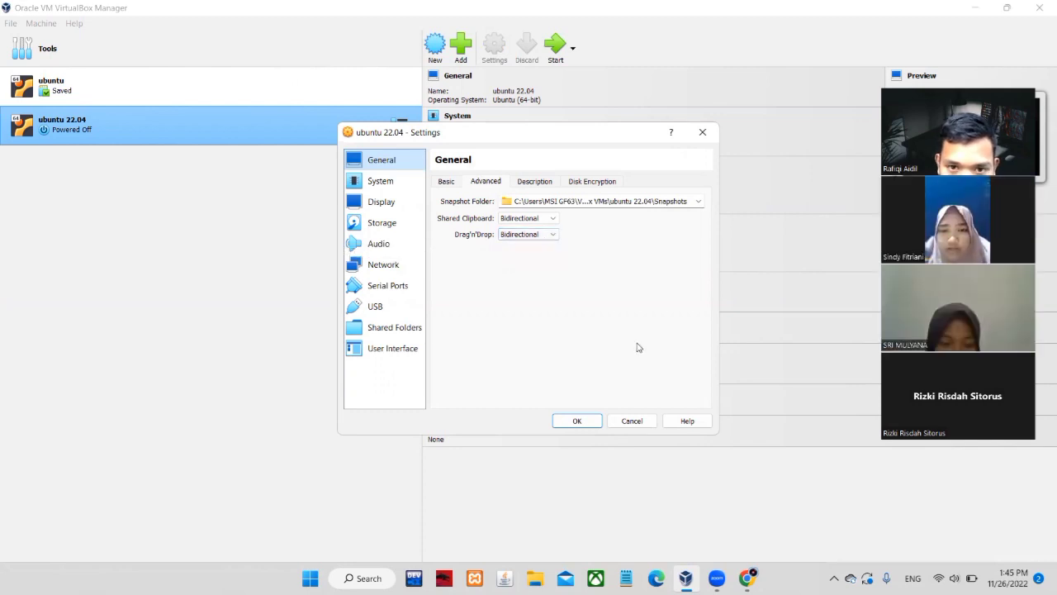
left_click(392, 227)
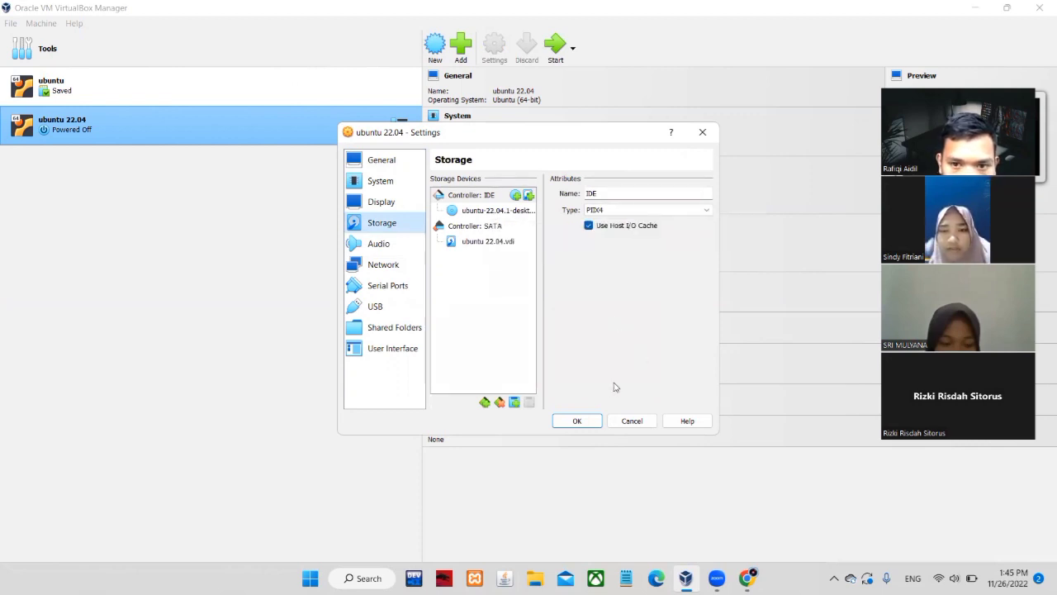
left_click(576, 422)
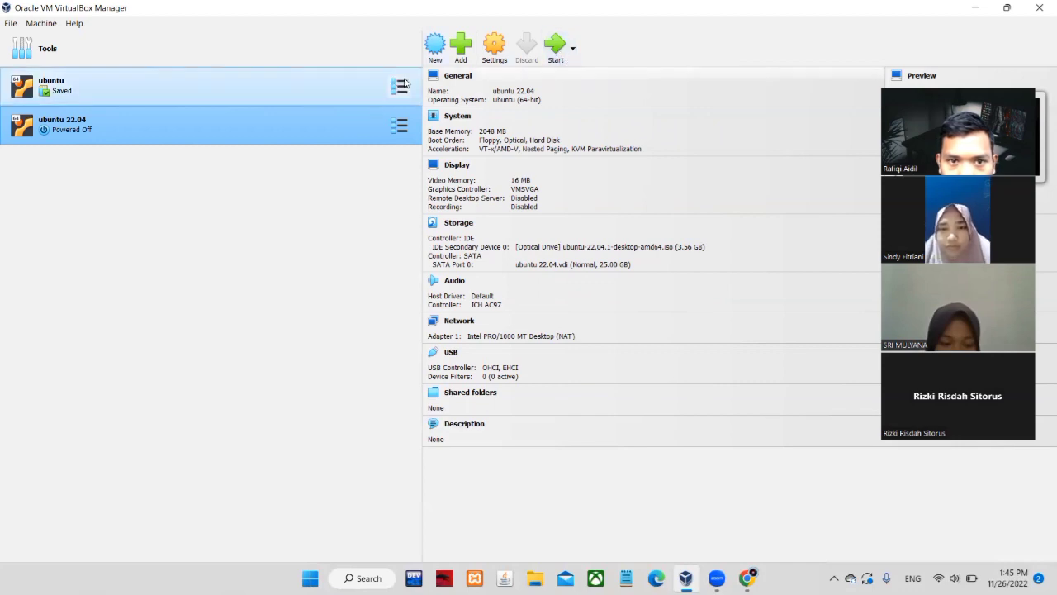
Select the saved 'ubuntu' machine and start it
left_click(353, 93)
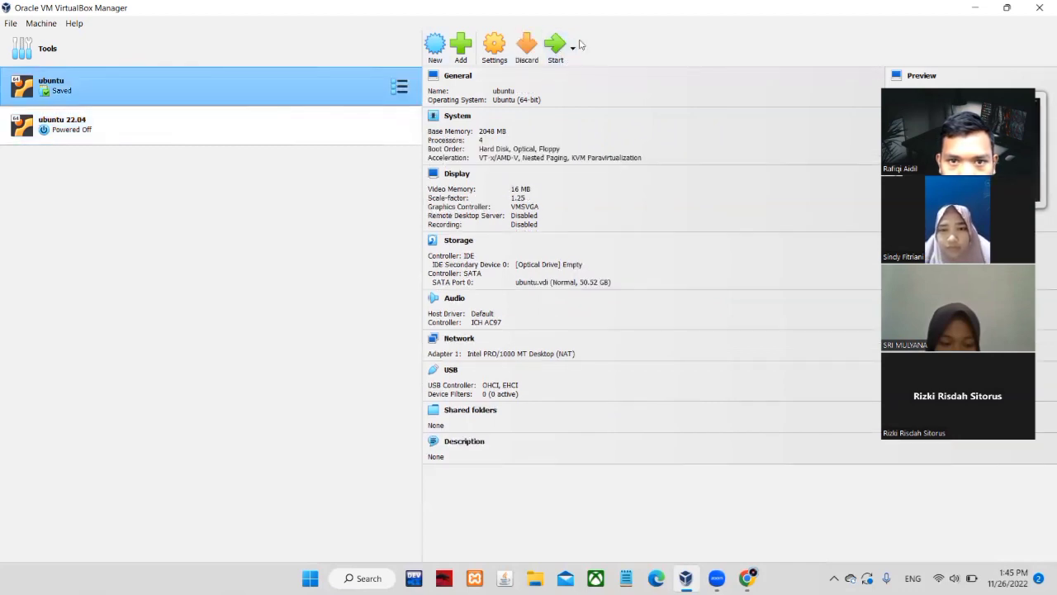
left_click(555, 47)
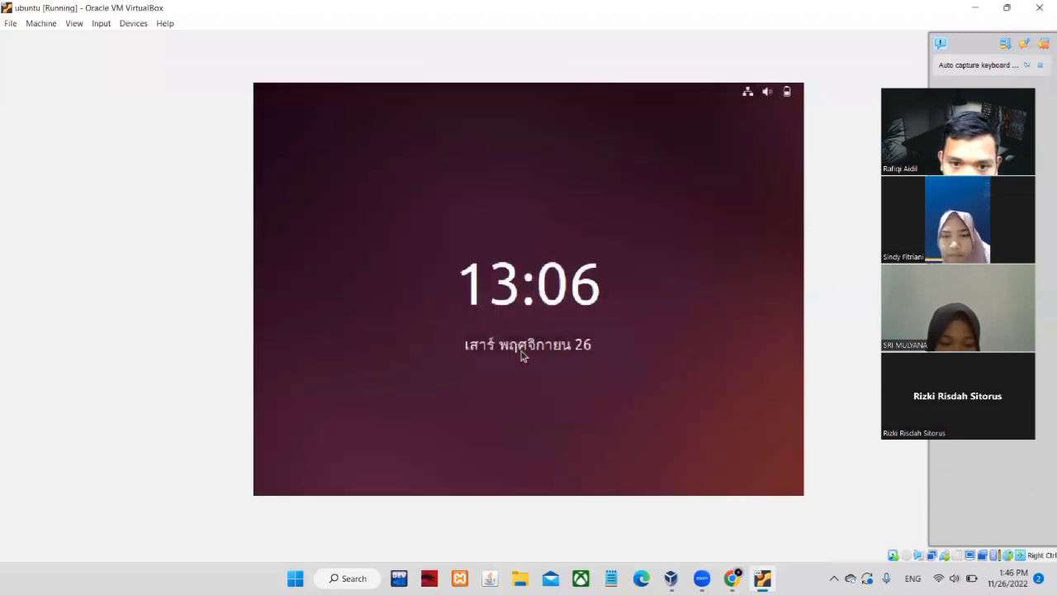
Dismiss the ubuntu guest's lock screen and log in with the user's password
left_click(538, 270)
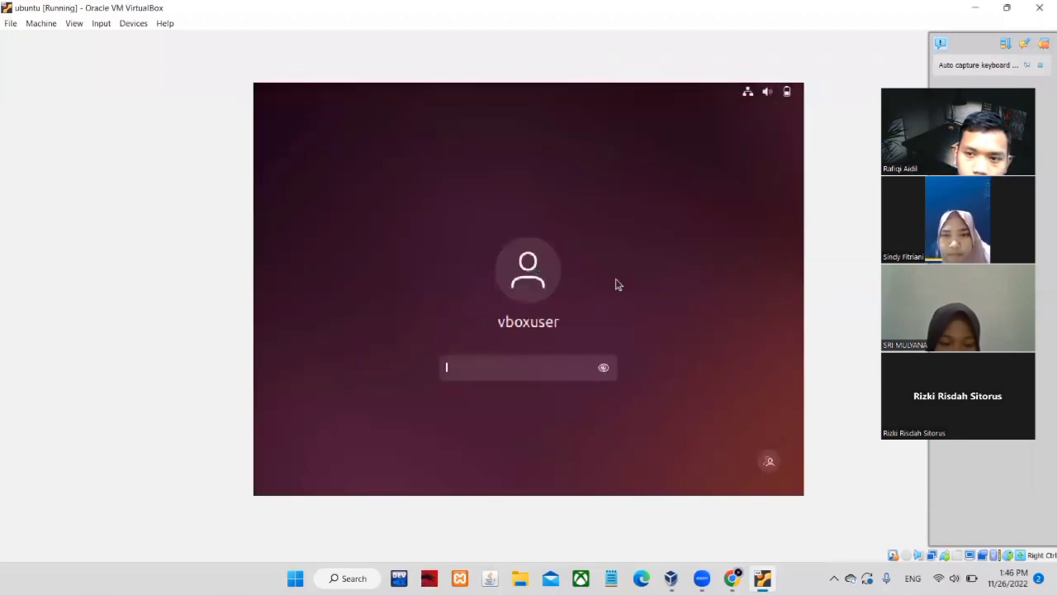
type("change")
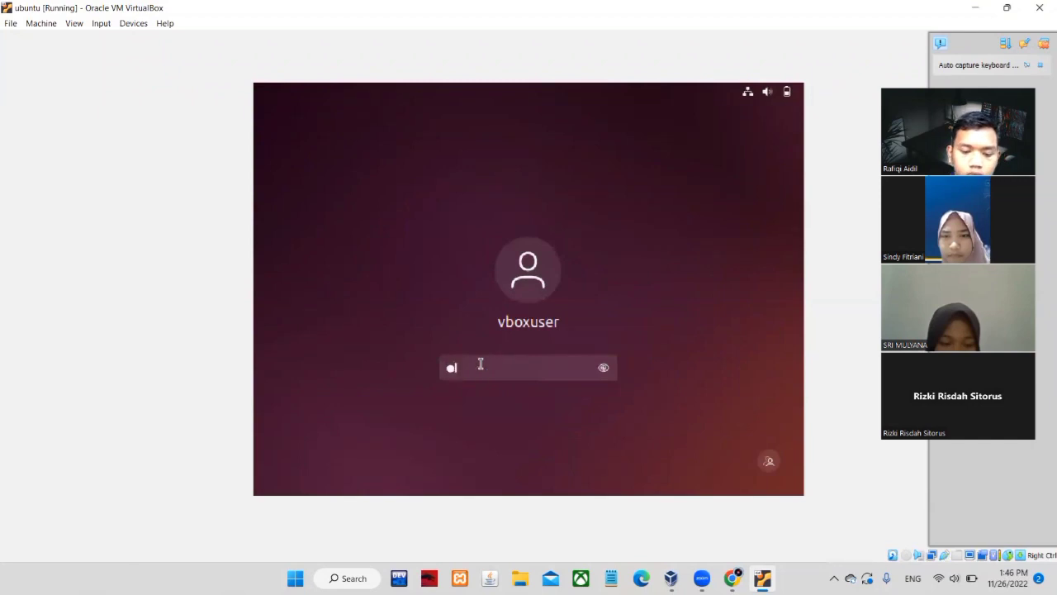
type("me")
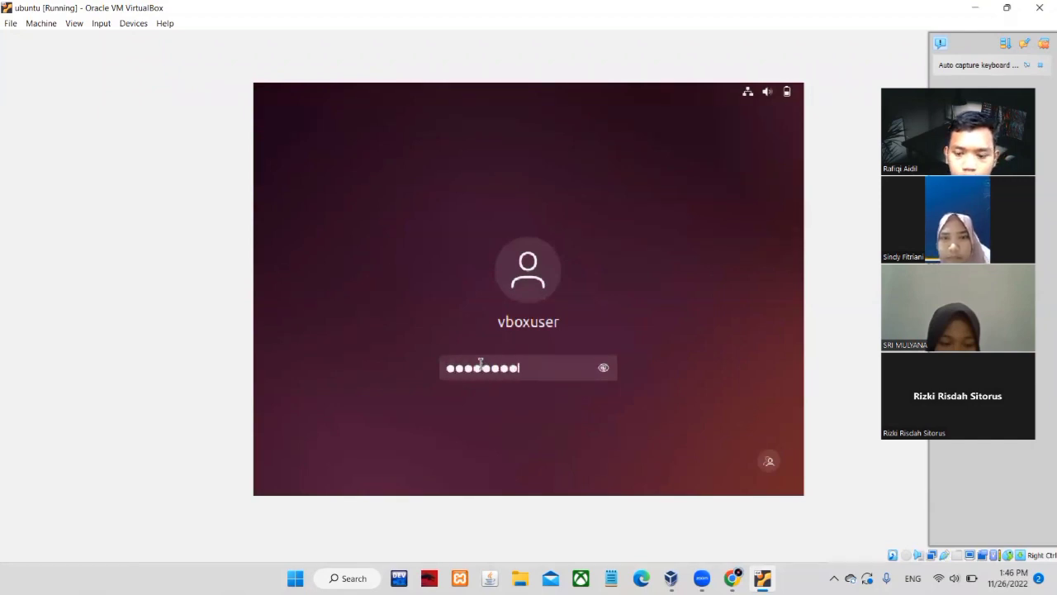
key("Return")
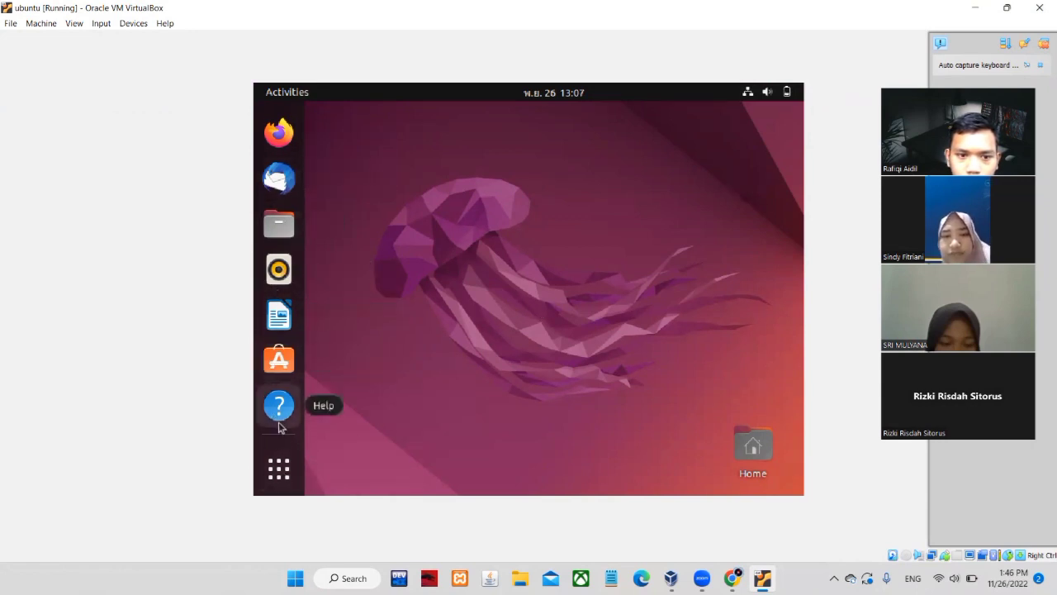
Show the guest's application grid, browse page 2 and back, and focus the search field
left_click(272, 474)
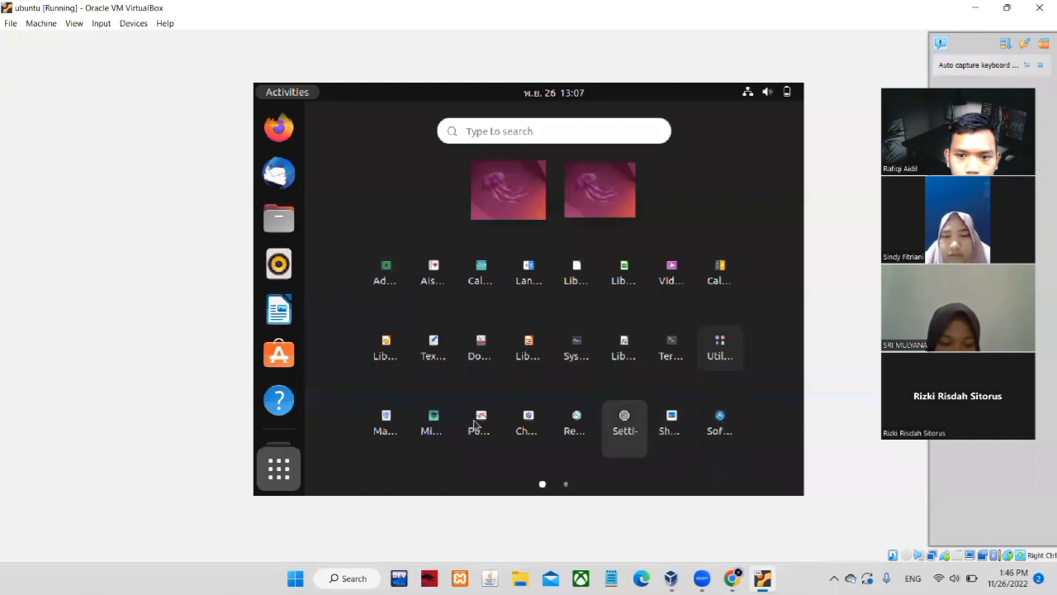
left_click(787, 360)
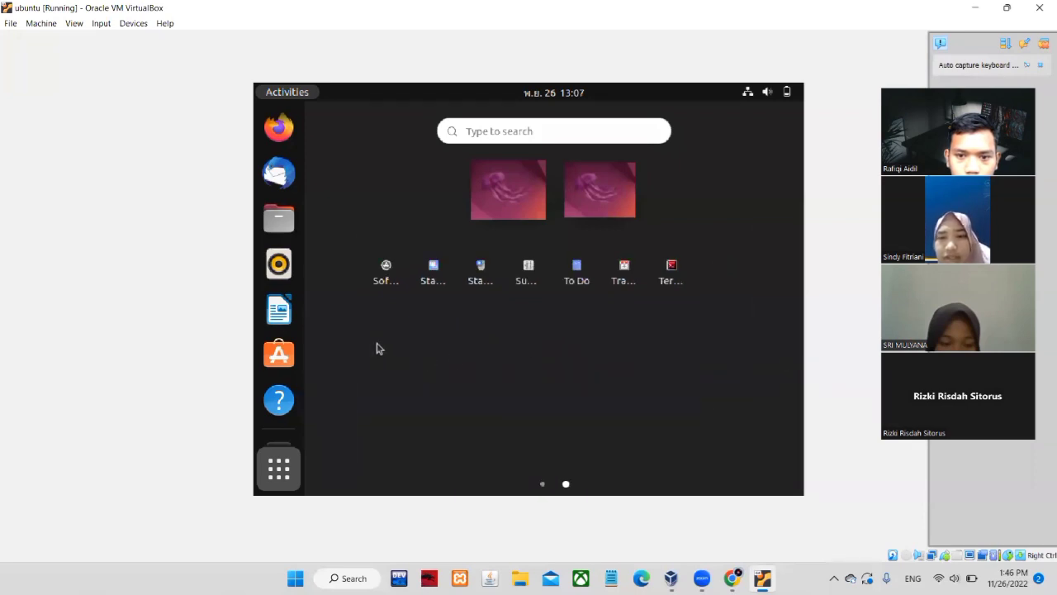
scroll(382, 349, "up", 1)
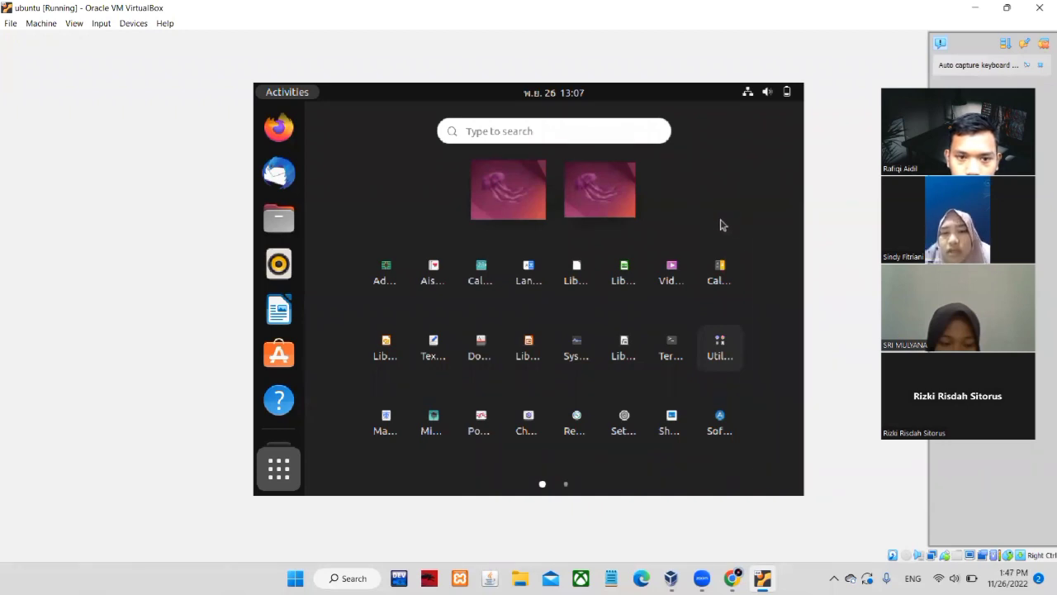
left_click(558, 131)
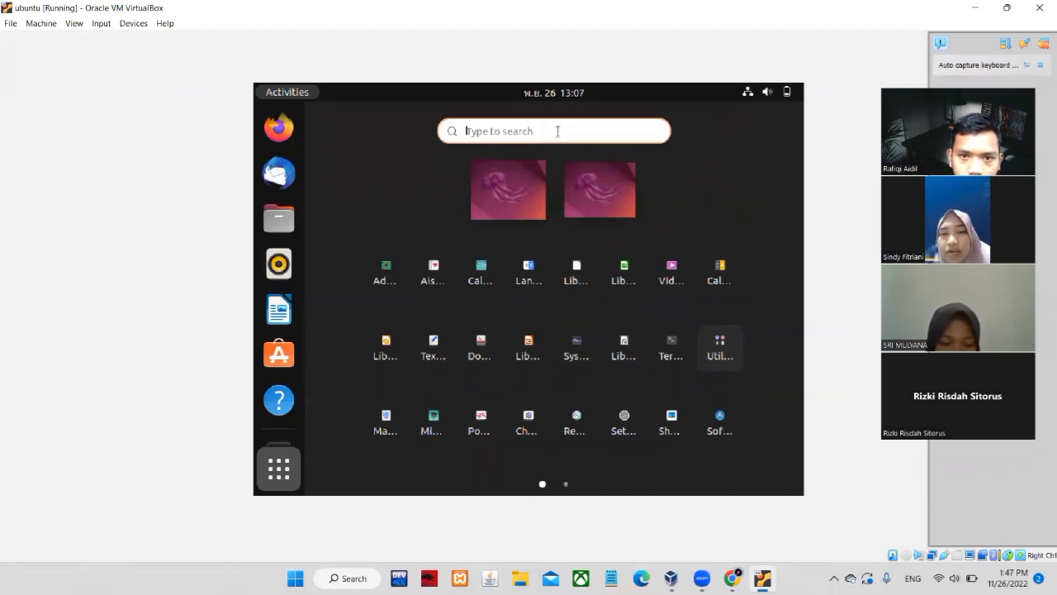
Search 'terminal', launch Terminator, then minimize its window to reveal the guest desktop
type("terminal")
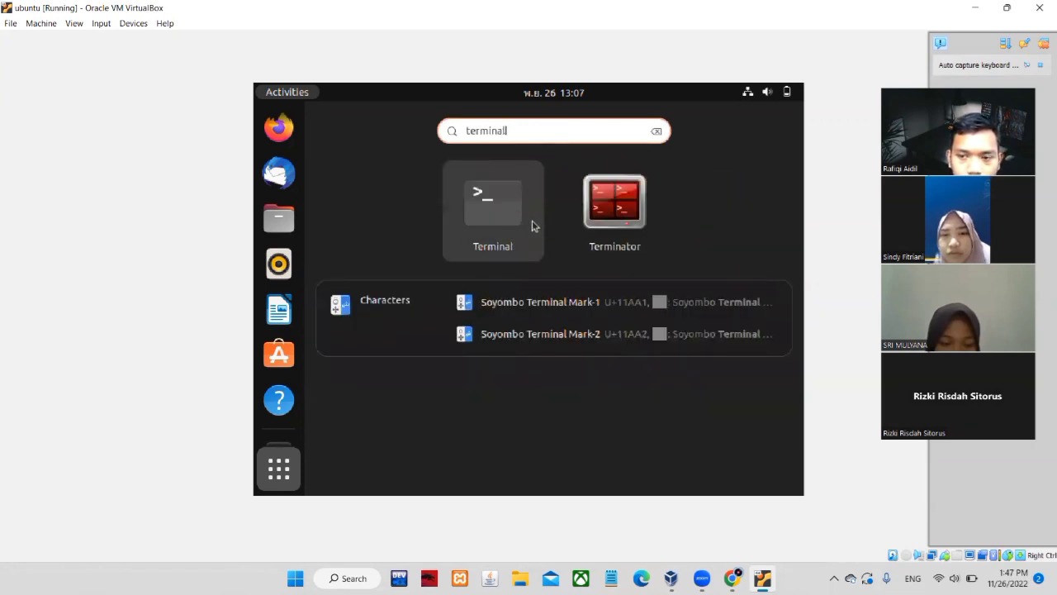
left_click(598, 217)
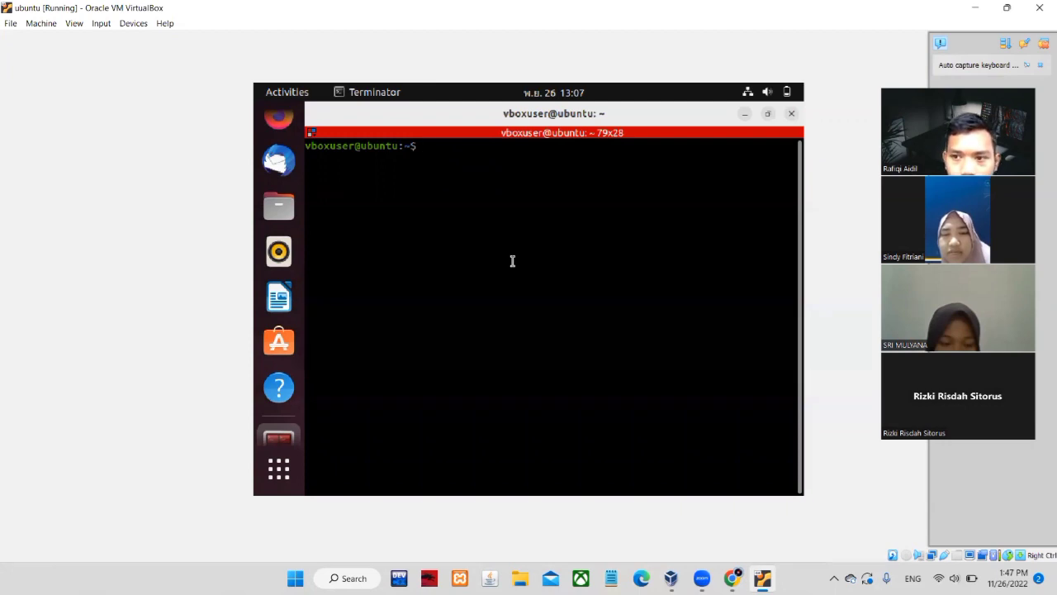
left_click(746, 114)
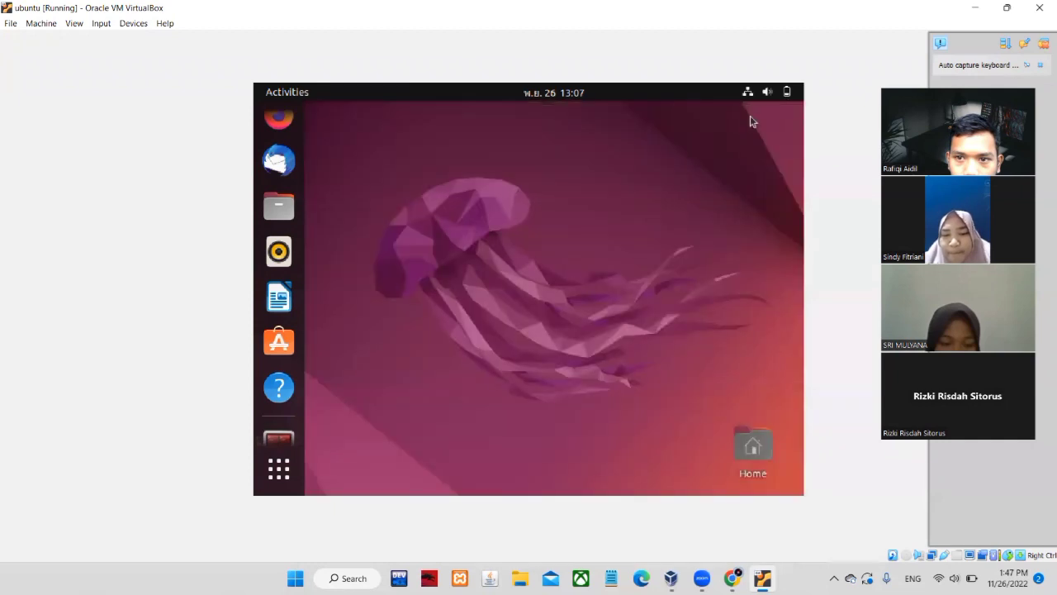